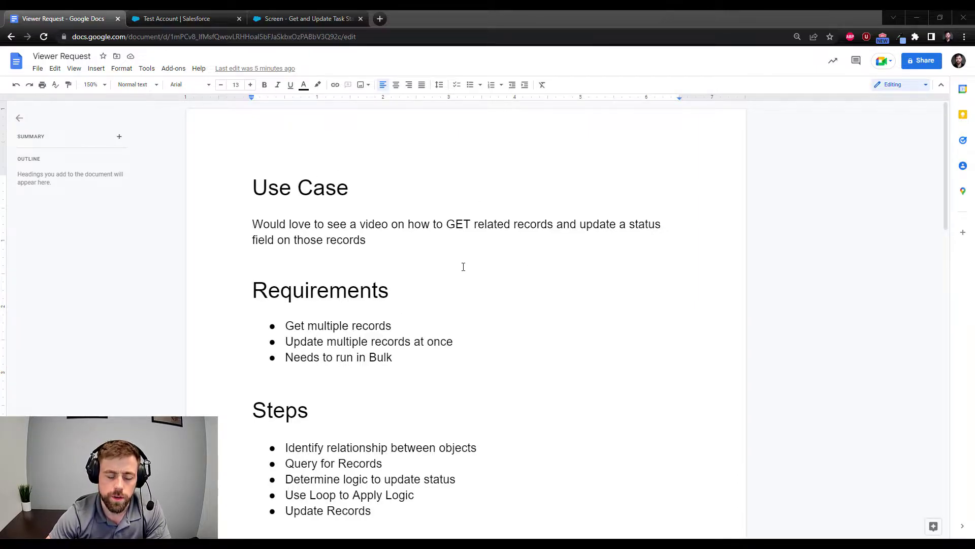
Review the requirements and steps in the request document, and inspect the details of Task 5 on Test Account in Salesforce.
{"action": "scroll", "coordinate": [382, 429], "scroll_direction": "down", "scroll_amount": 1}
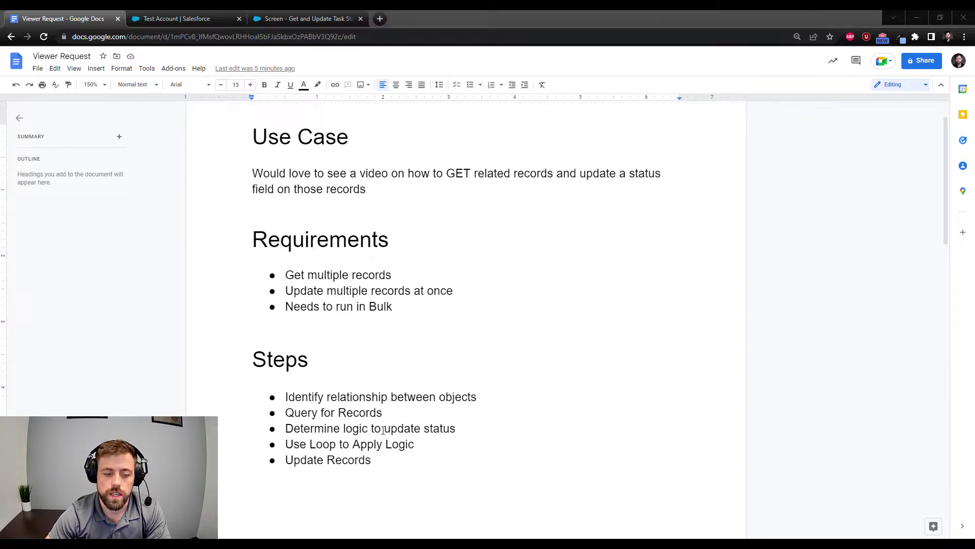
{"action": "left_click_drag", "start_coordinate": [483, 396], "coordinate": [295, 397]}
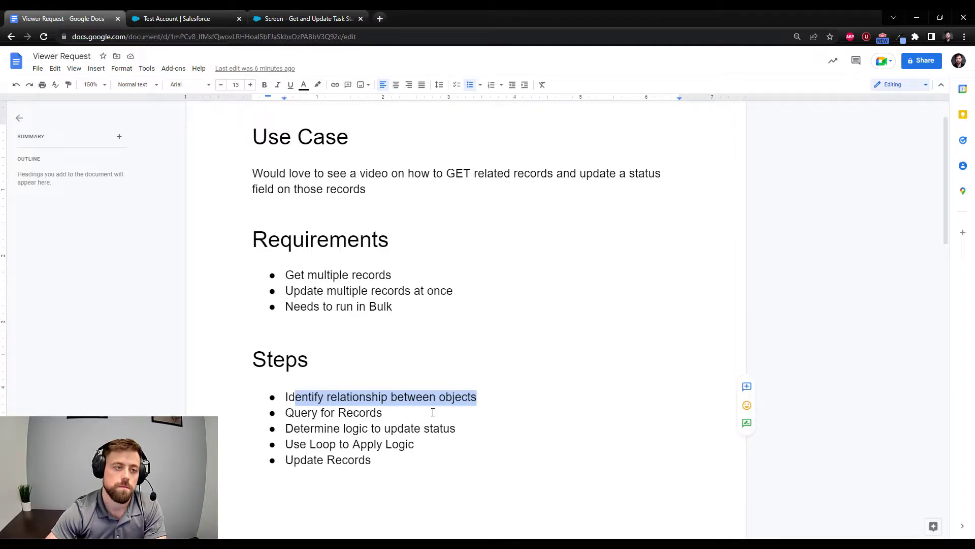
{"action": "left_click", "coordinate": [213, 18]}
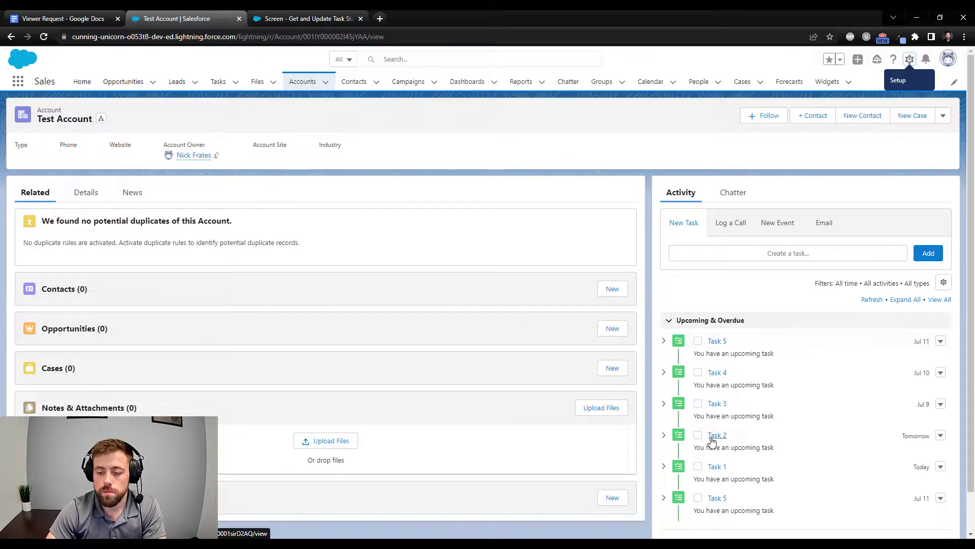
{"action": "middle_click", "coordinate": [717, 341]}
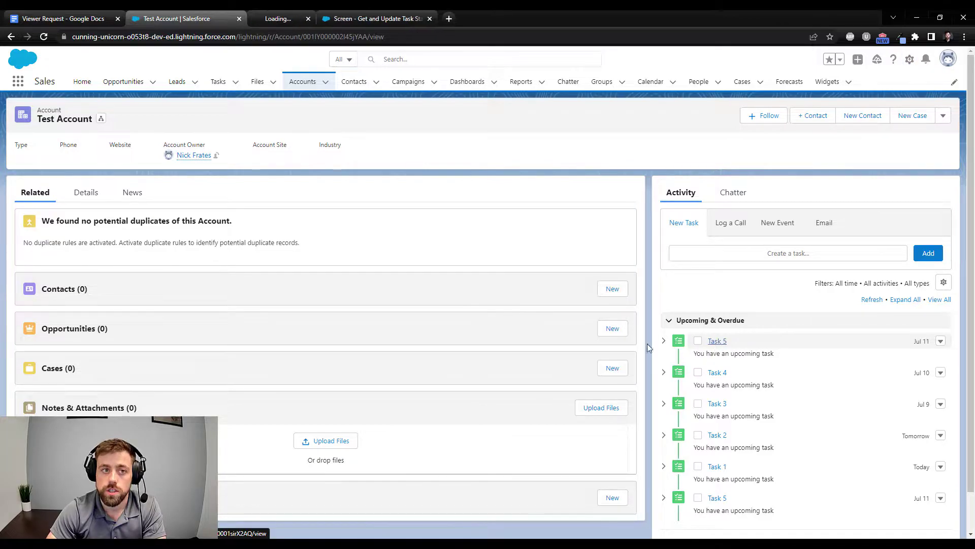
{"action": "key", "text": "ctrl+Tab"}
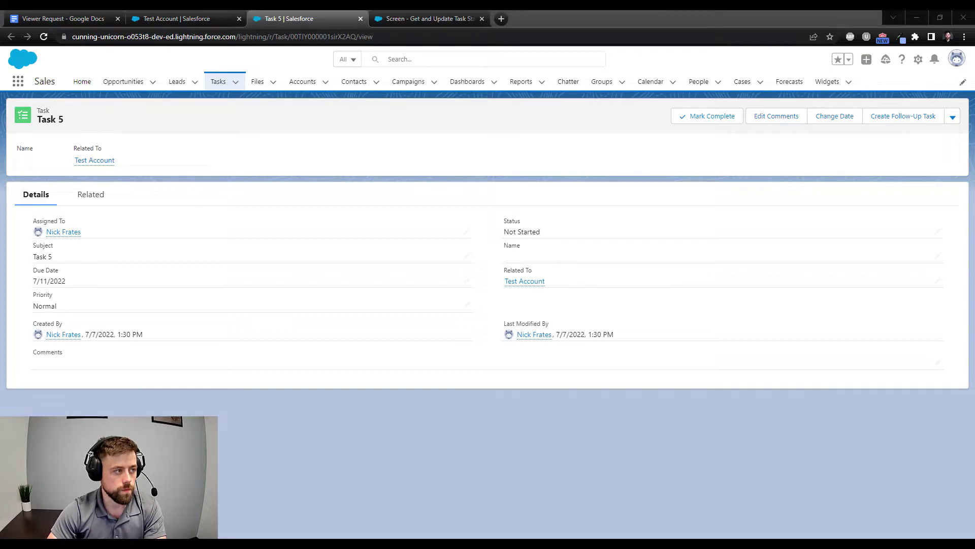
{"action": "left_click", "coordinate": [357, 20]}
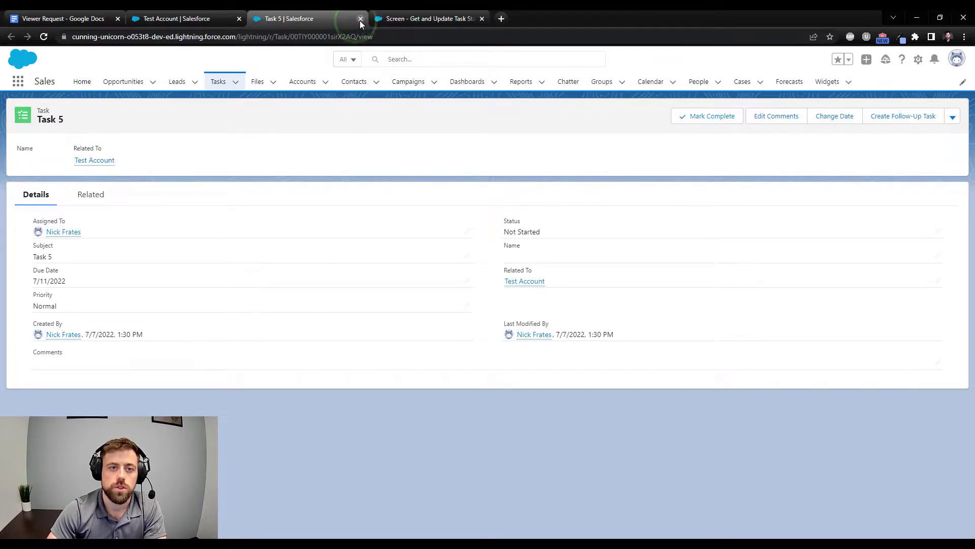
{"action": "left_click", "coordinate": [360, 19]}
Switch to the "Screen - Get and Update Task Status" flow and reposition its Start element on the canvas.
{"action": "left_click", "coordinate": [295, 18]}
{"action": "left_click_drag", "start_coordinate": [473, 190], "coordinate": [530, 193]}
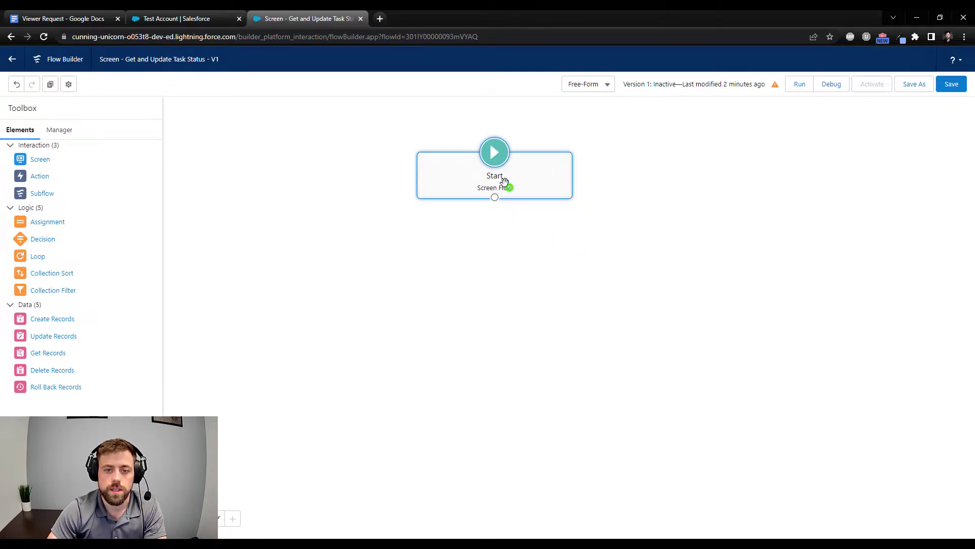
{"action": "left_click_drag", "start_coordinate": [507, 184], "coordinate": [469, 169]}
{"action": "left_click", "coordinate": [490, 158]}
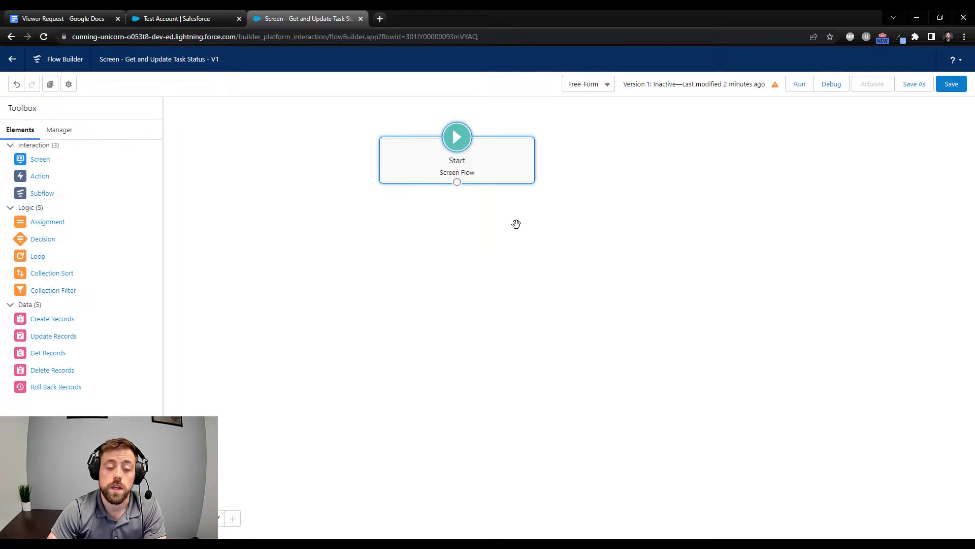
{"action": "mouse_move", "coordinate": [39, 158]}
{"action": "left_mouse_down"}
{"action": "mouse_move", "coordinate": [217, 255]}
{"action": "mouse_move", "coordinate": [47, 153]}
{"action": "left_mouse_up"}
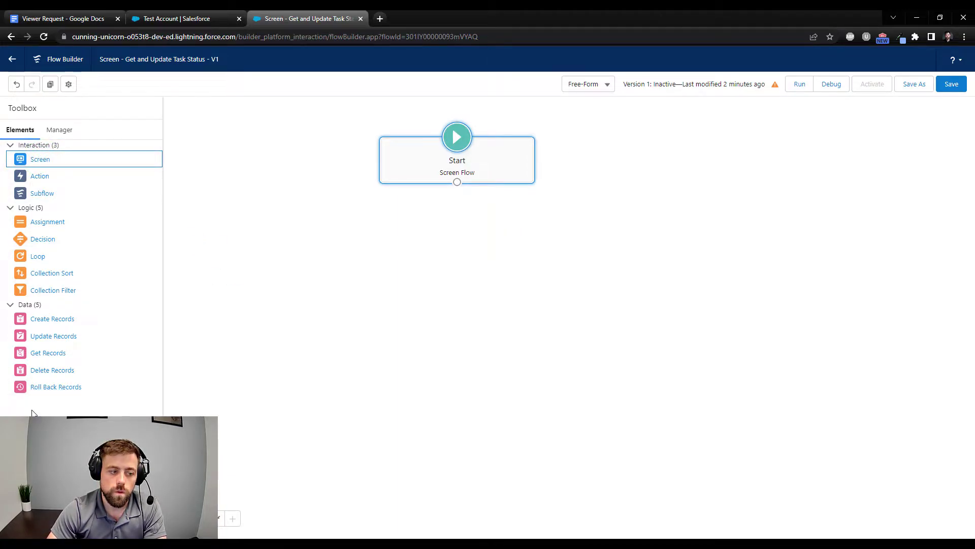
Create a Text variable resource named recordId and make it available for input.
{"action": "left_click", "coordinate": [58, 135]}
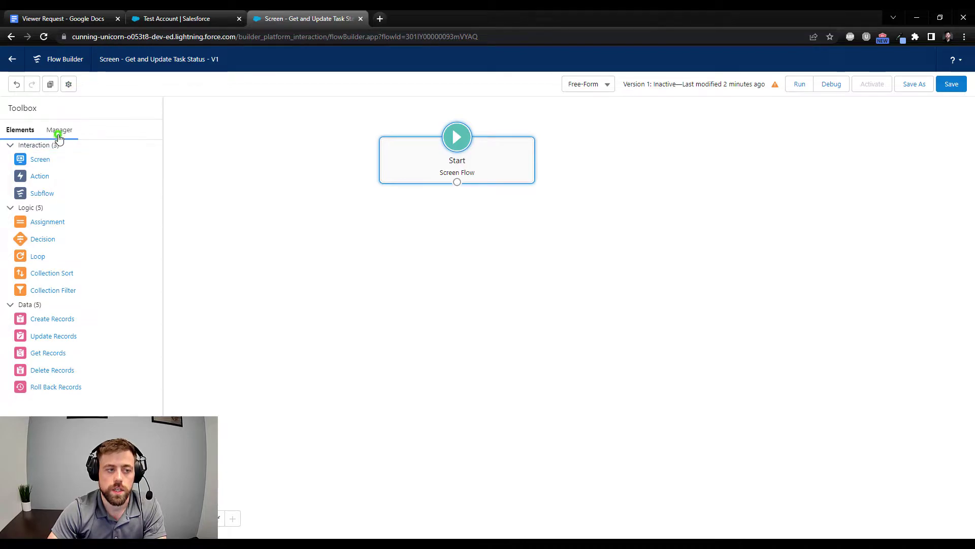
{"action": "left_click", "coordinate": [40, 177]}
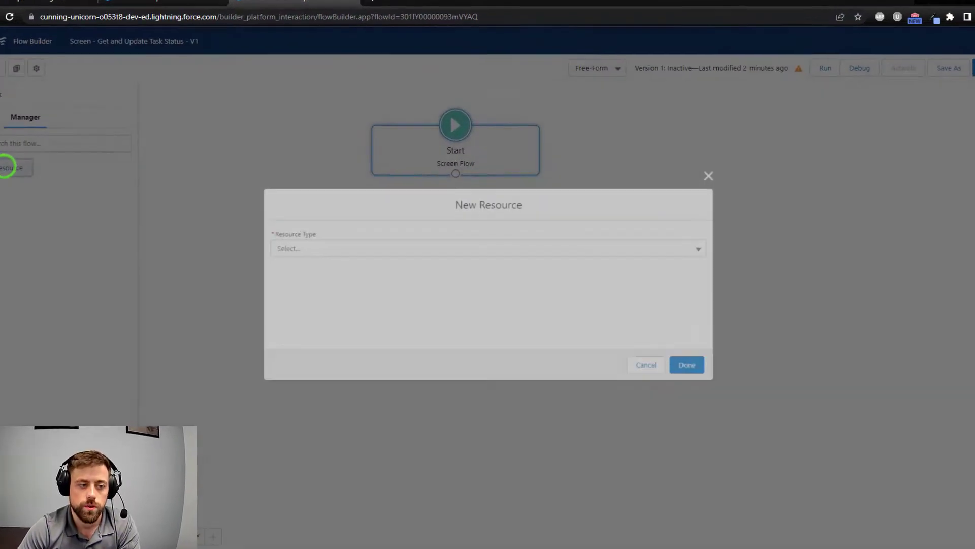
{"action": "left_click", "coordinate": [324, 251]}
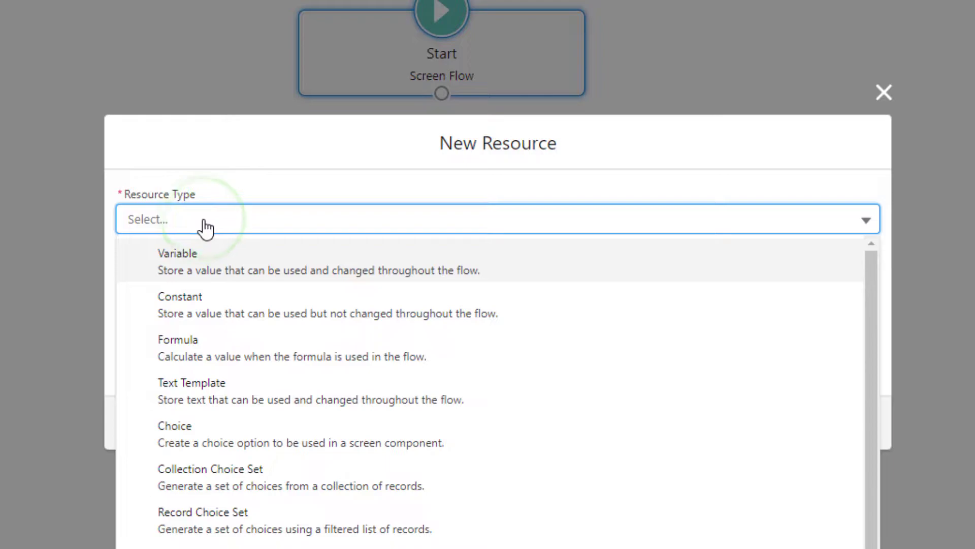
{"action": "left_click", "coordinate": [145, 275]}
{"action": "left_click", "coordinate": [149, 382]}
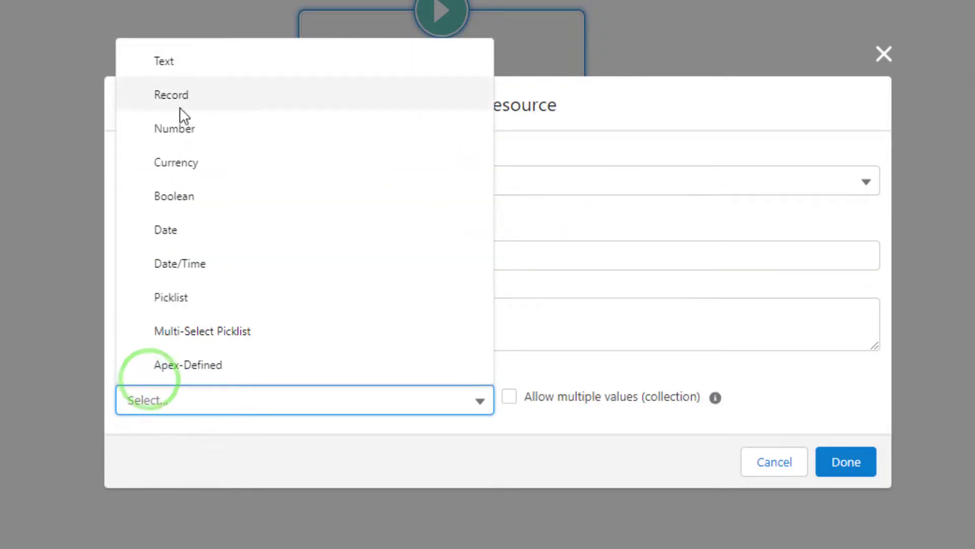
{"action": "left_click", "coordinate": [165, 62]}
{"action": "left_click", "coordinate": [164, 194]}
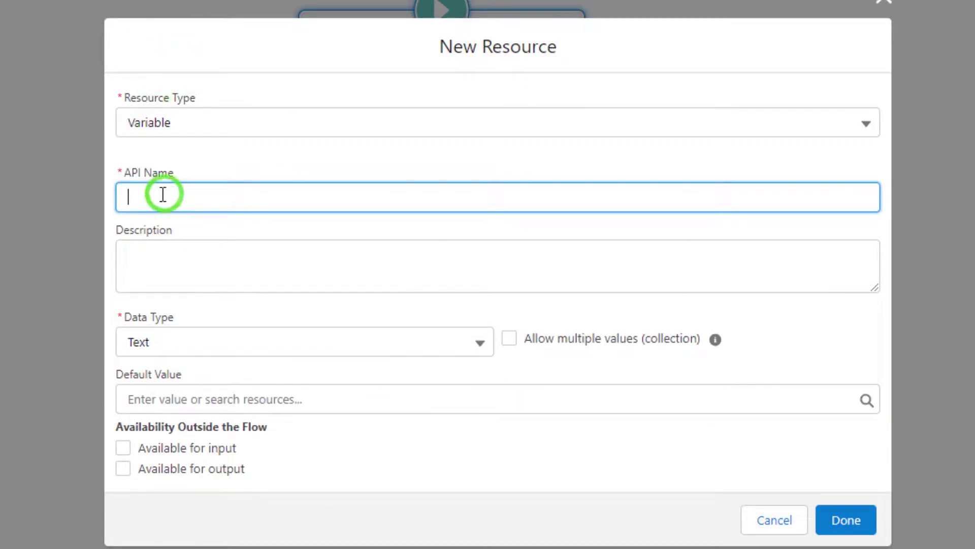
{"action": "type", "text": "recordId"}
{"action": "left_click", "coordinate": [535, 465]}
{"action": "left_click", "coordinate": [211, 453]}
{"action": "left_click", "coordinate": [846, 520]}
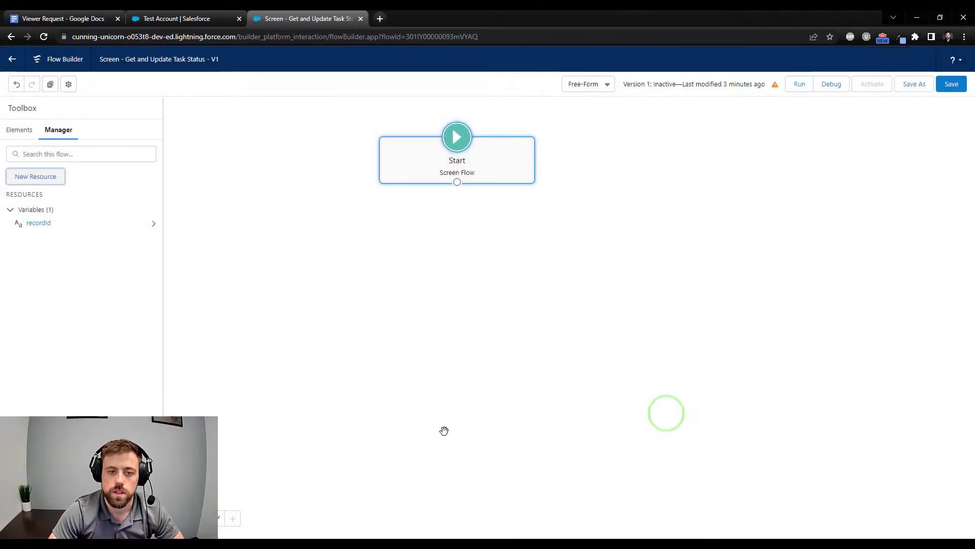
Add a Get Records element below Start, labelled Get Account, that retrieves records of the Account object.
{"action": "left_click", "coordinate": [20, 128]}
{"action": "left_click", "coordinate": [45, 125]}
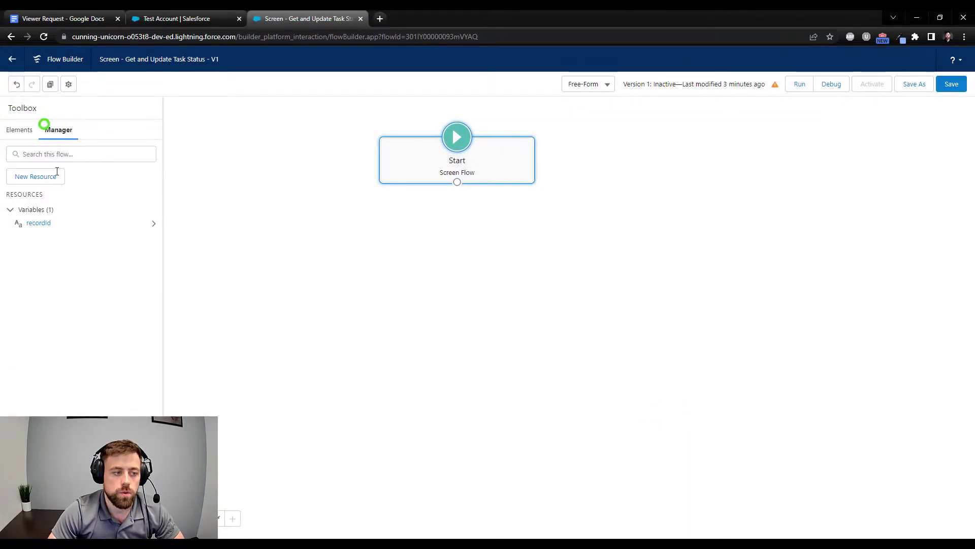
{"action": "left_click", "coordinate": [35, 130]}
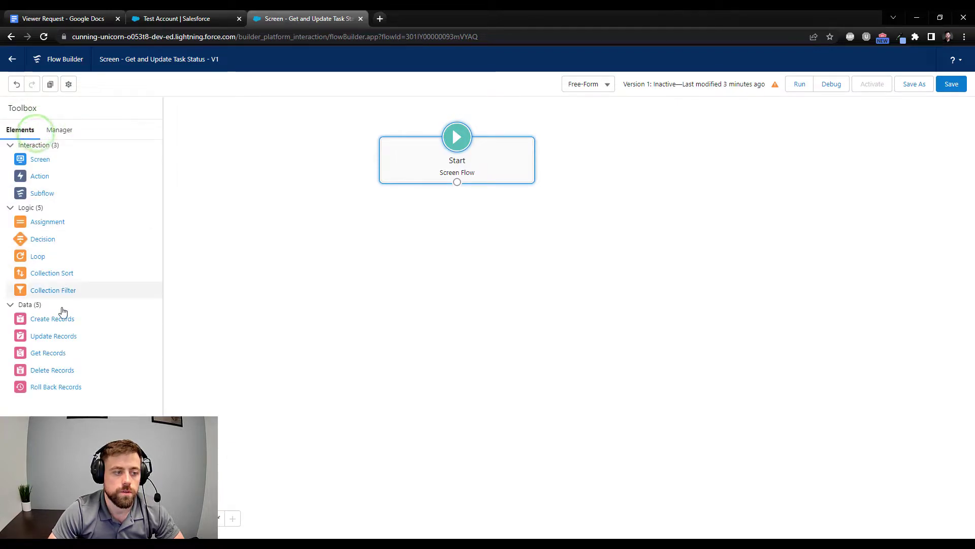
{"action": "left_click_drag", "start_coordinate": [45, 353], "coordinate": [431, 208]}
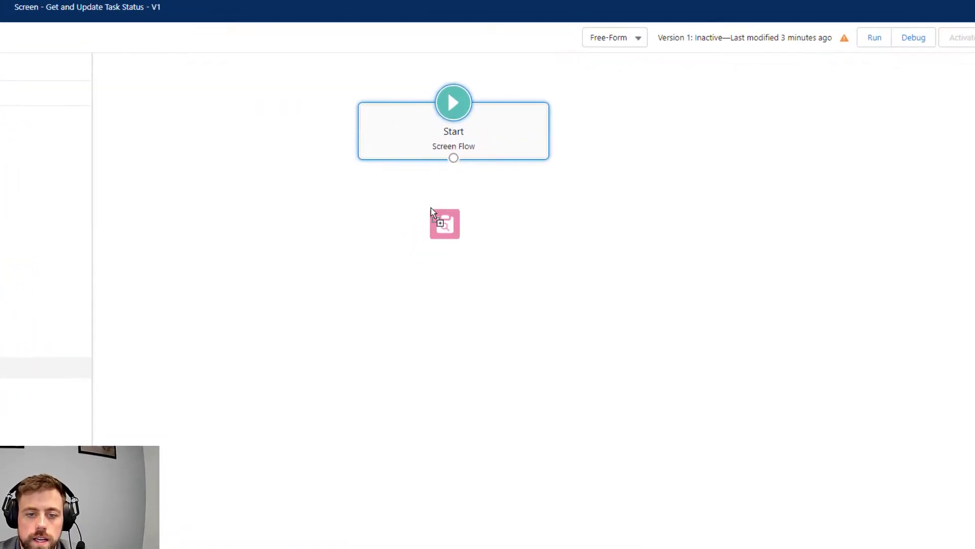
{"action": "type", "text": "Get Account"}
{"action": "key", "text": "Tab"}
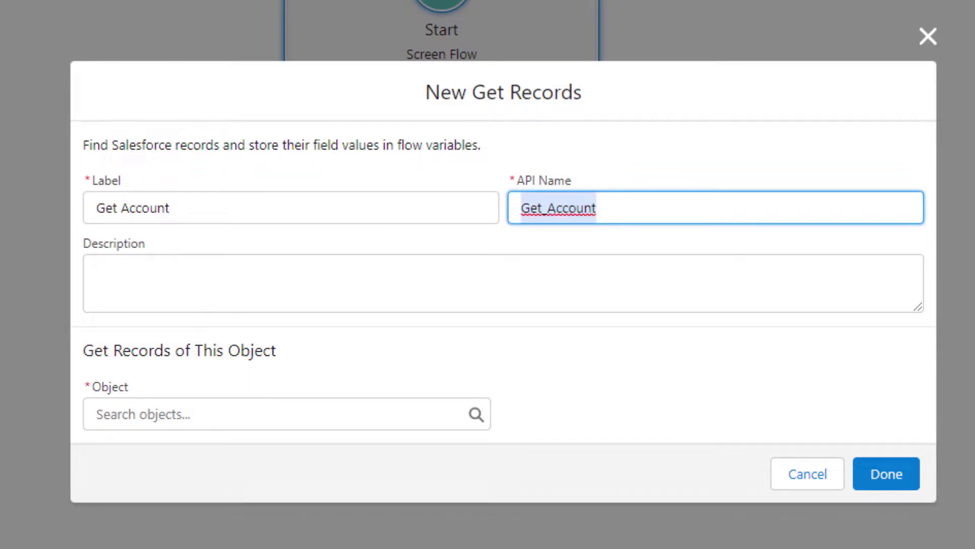
{"action": "left_click", "coordinate": [211, 413]}
{"action": "type", "text": "account"}
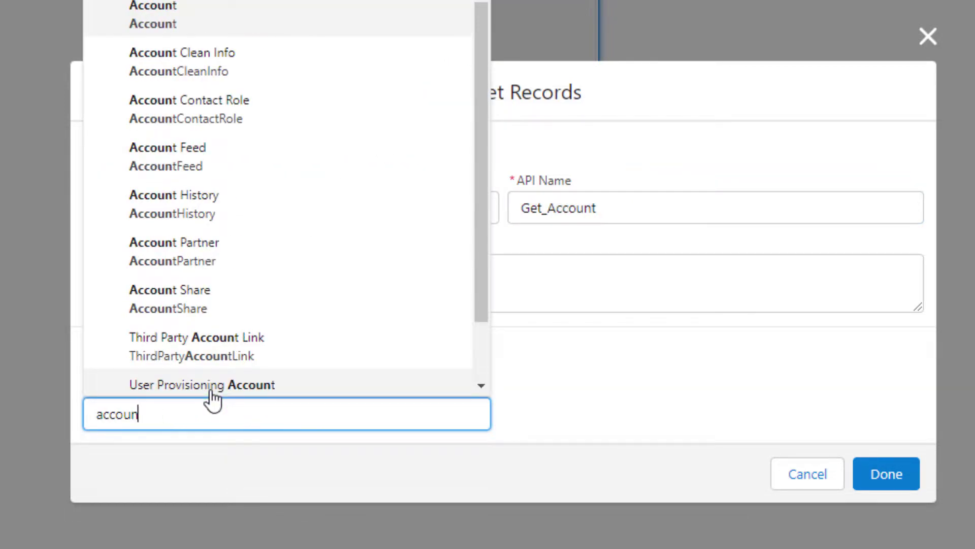
{"action": "left_click", "coordinate": [161, 22]}
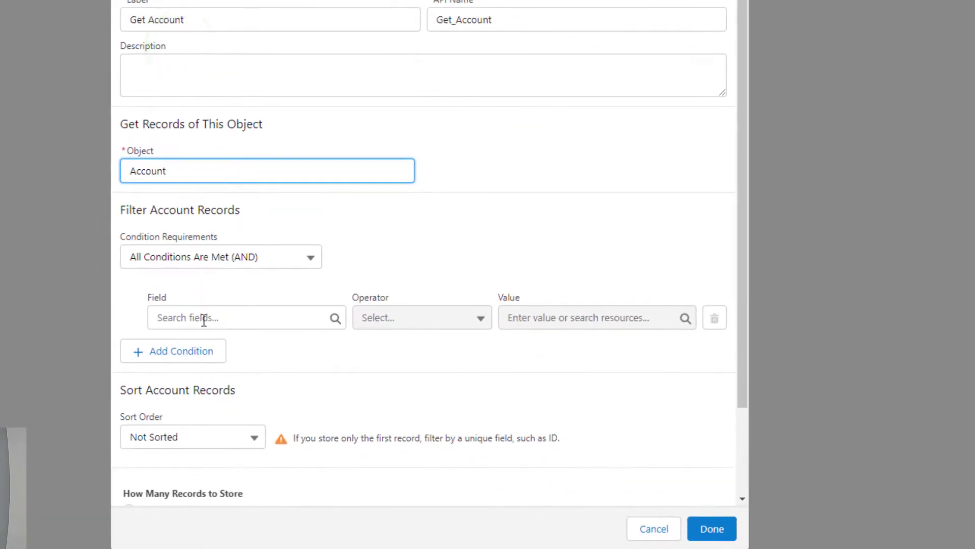
Filter the Account records to those whose Id equals recordId, and finish the Get Account element.
{"action": "left_click", "coordinate": [204, 319]}
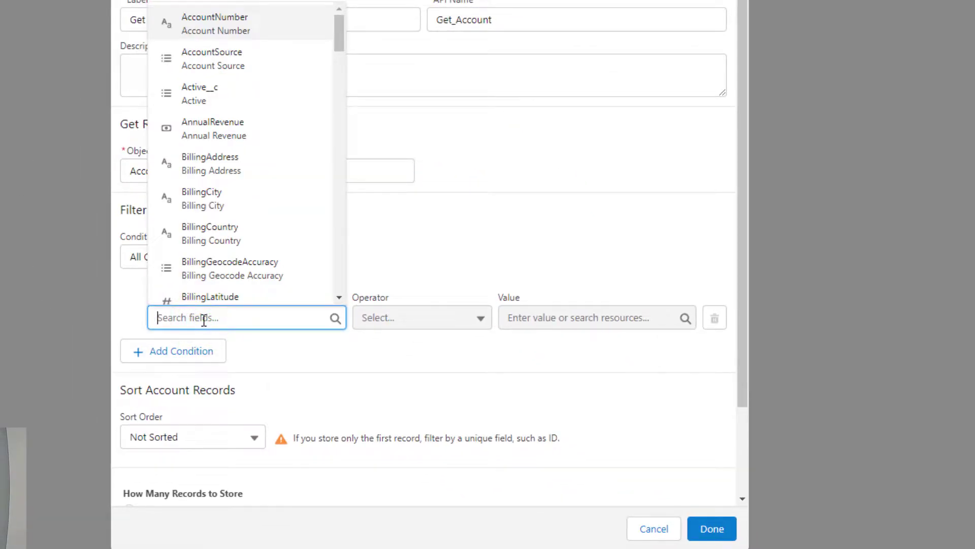
{"action": "type", "text": "Id"}
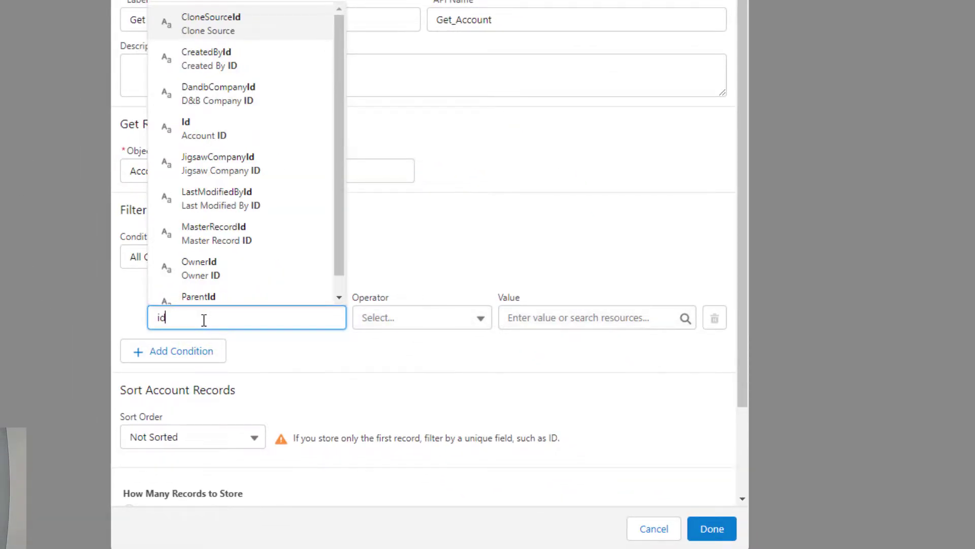
{"action": "left_click", "coordinate": [239, 112]}
{"action": "left_click", "coordinate": [562, 319]}
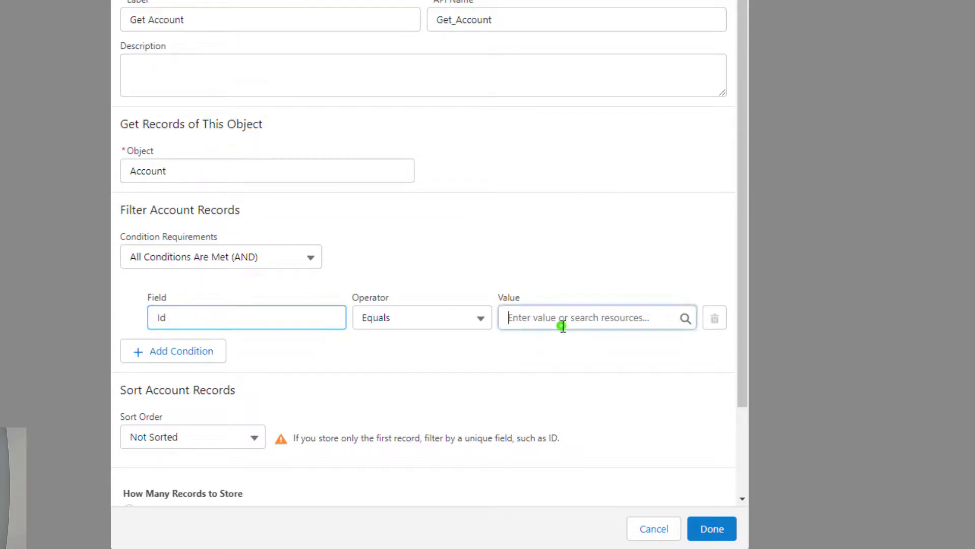
{"action": "left_click", "coordinate": [579, 206]}
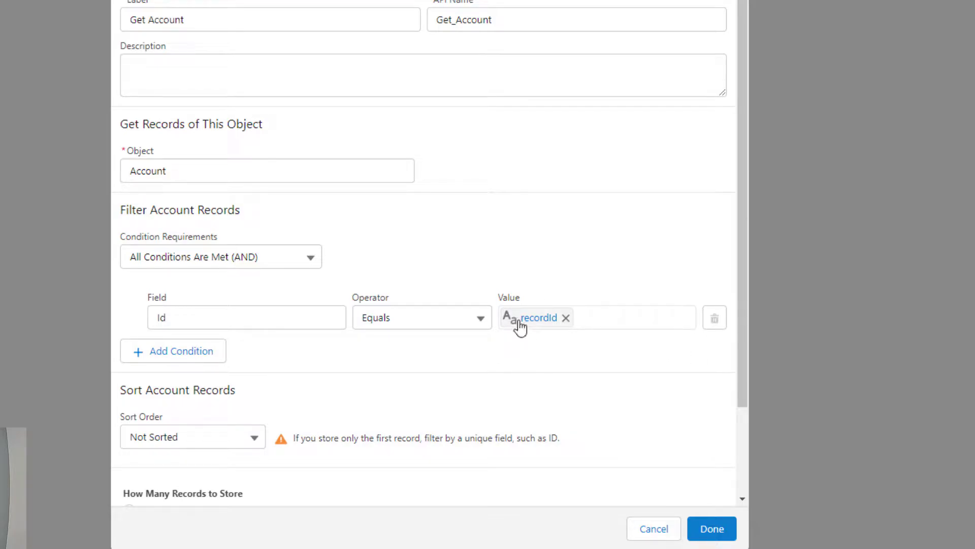
{"action": "scroll", "coordinate": [505, 372], "scroll_direction": "down", "scroll_amount": 2}
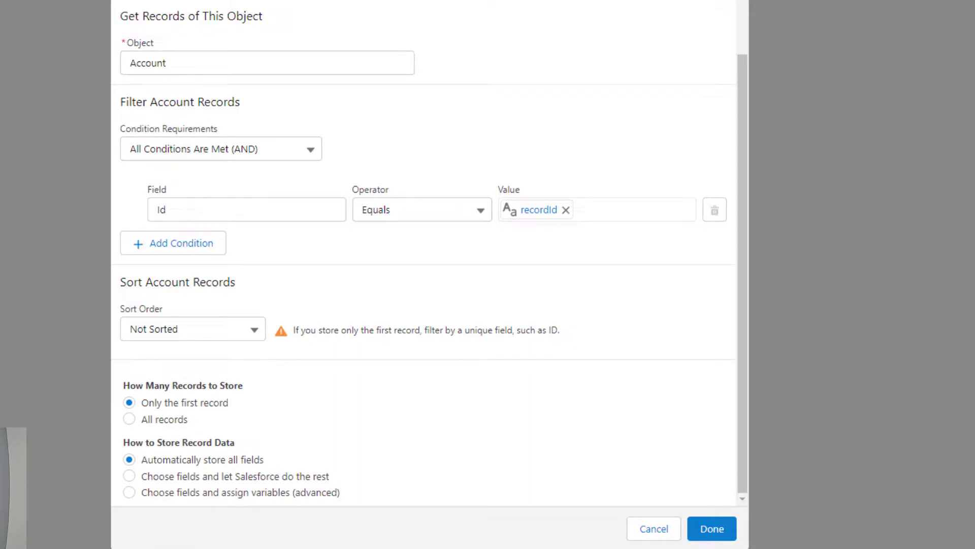
{"action": "left_click", "coordinate": [712, 528]}
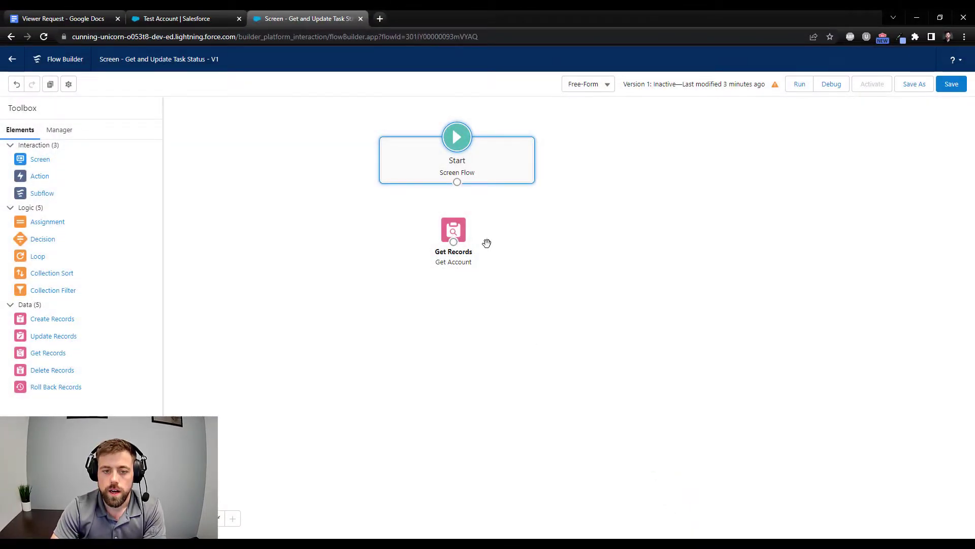
Connect the Start element to Get Account and align Get Account directly beneath it.
{"action": "left_click_drag", "start_coordinate": [457, 182], "coordinate": [453, 240]}
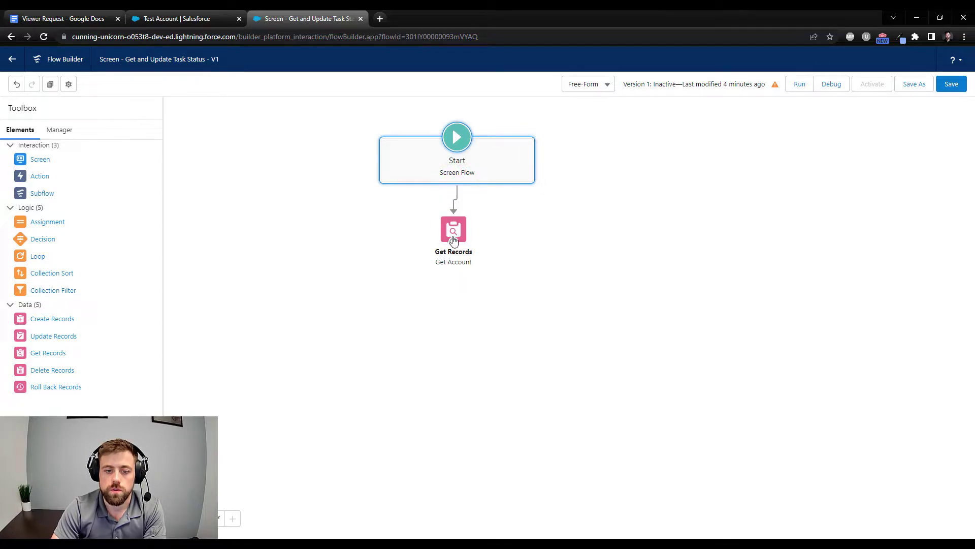
{"action": "left_click", "coordinate": [457, 235]}
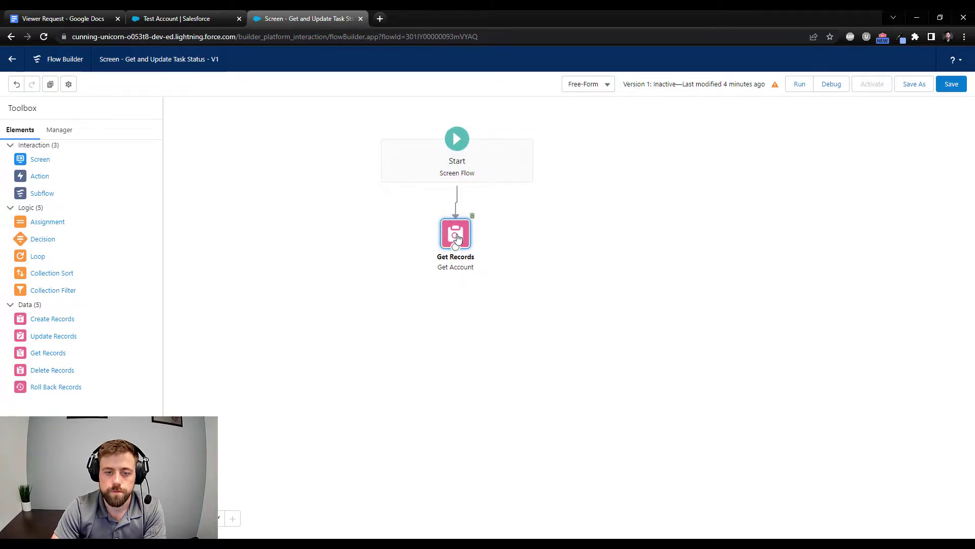
{"action": "mouse_move", "coordinate": [457, 238]}
{"action": "left_mouse_down"}
{"action": "mouse_move", "coordinate": [467, 235]}
{"action": "mouse_move", "coordinate": [458, 239]}
{"action": "left_mouse_up"}
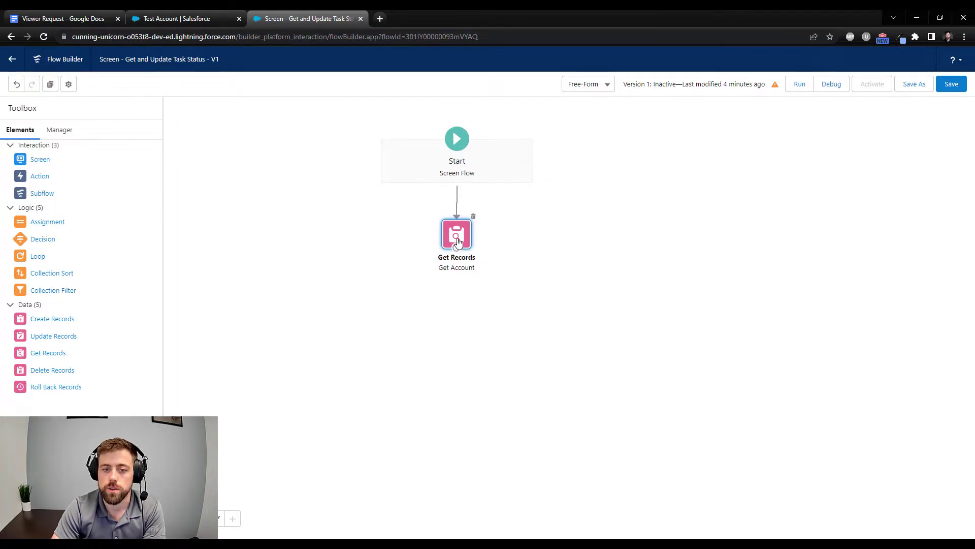
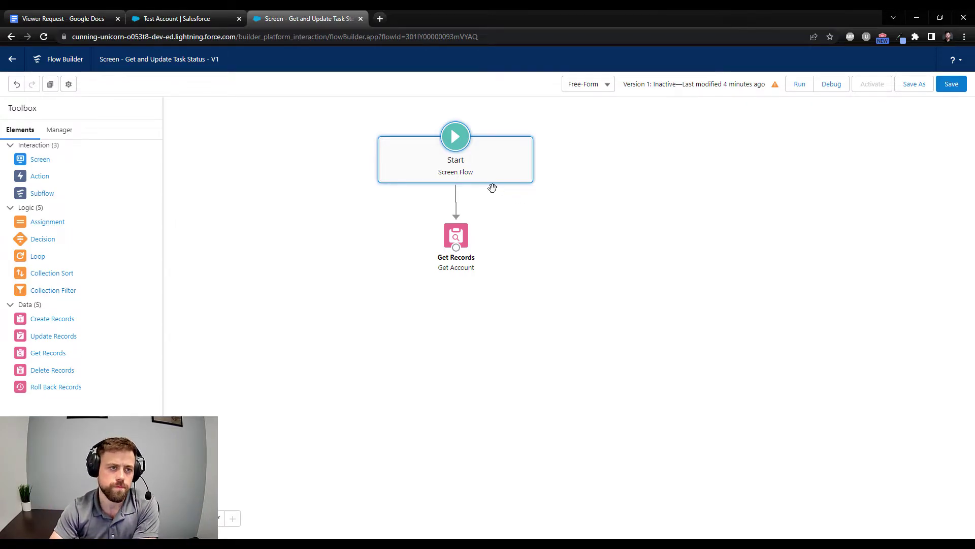
Open Task 5 from the Test Account record in a separate tab and examine its Related To field.
{"action": "left_click", "coordinate": [164, 18]}
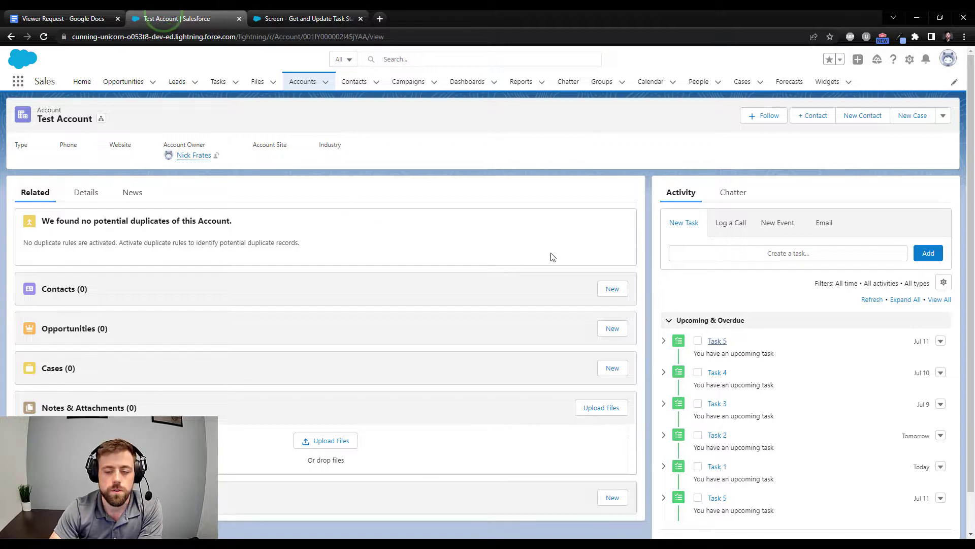
{"action": "middle_click", "coordinate": [717, 341]}
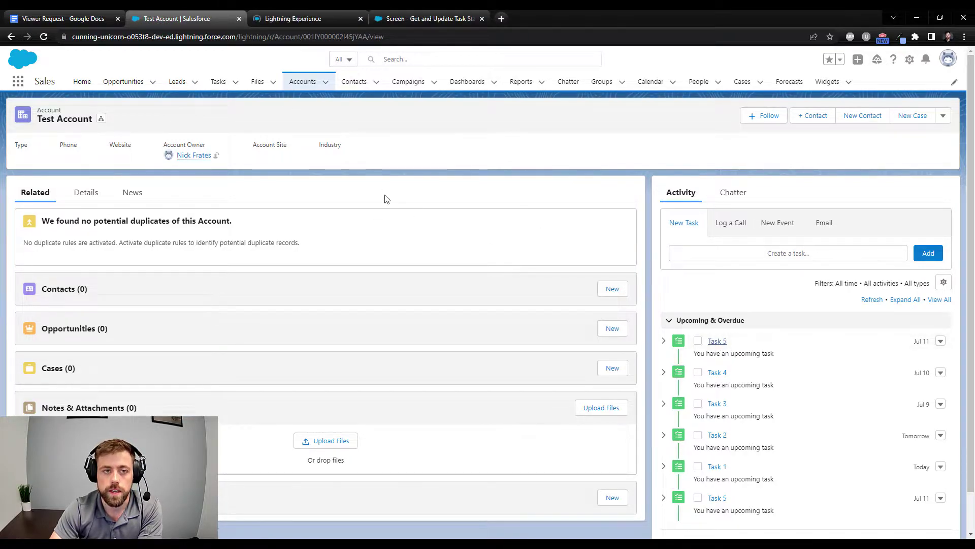
{"action": "left_click", "coordinate": [279, 19]}
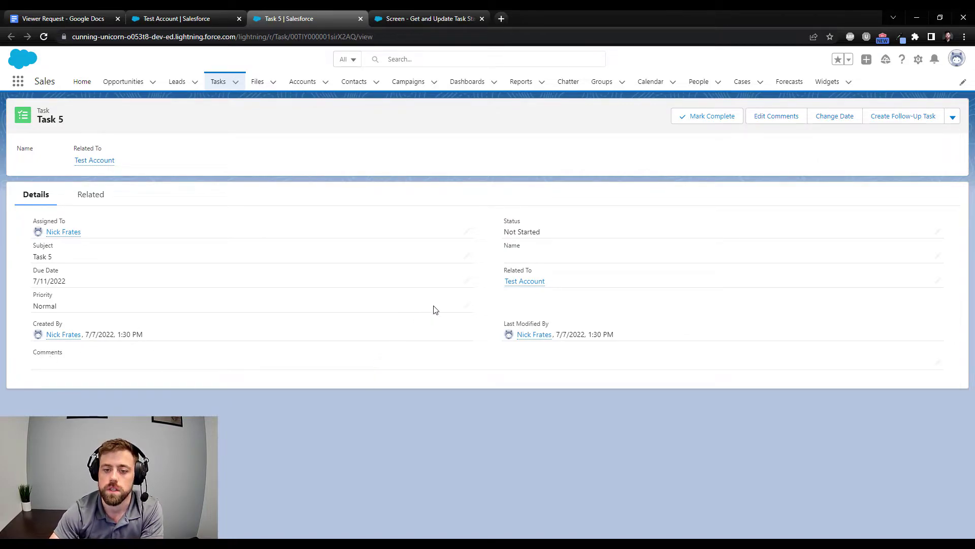
{"action": "double_click", "coordinate": [529, 267]}
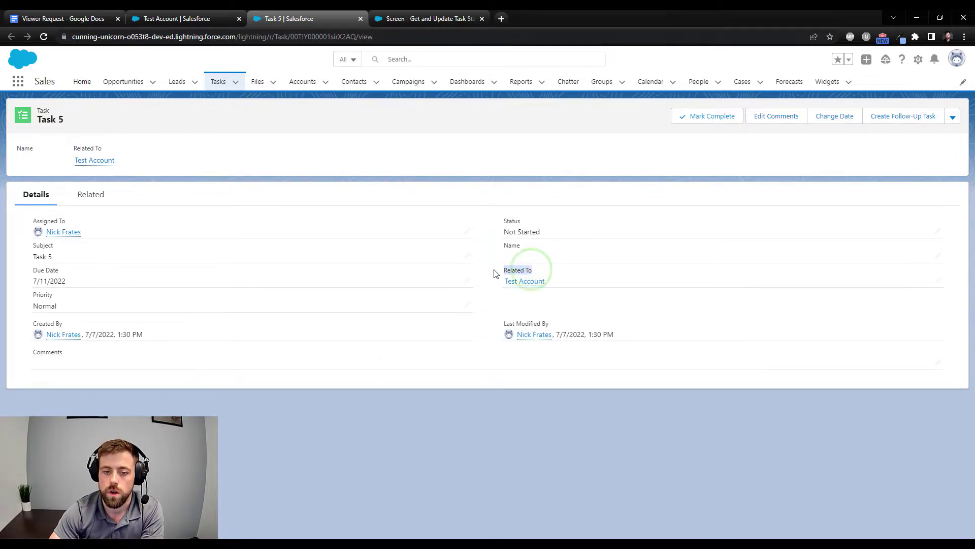
{"action": "left_click_drag", "start_coordinate": [533, 272], "coordinate": [520, 271]}
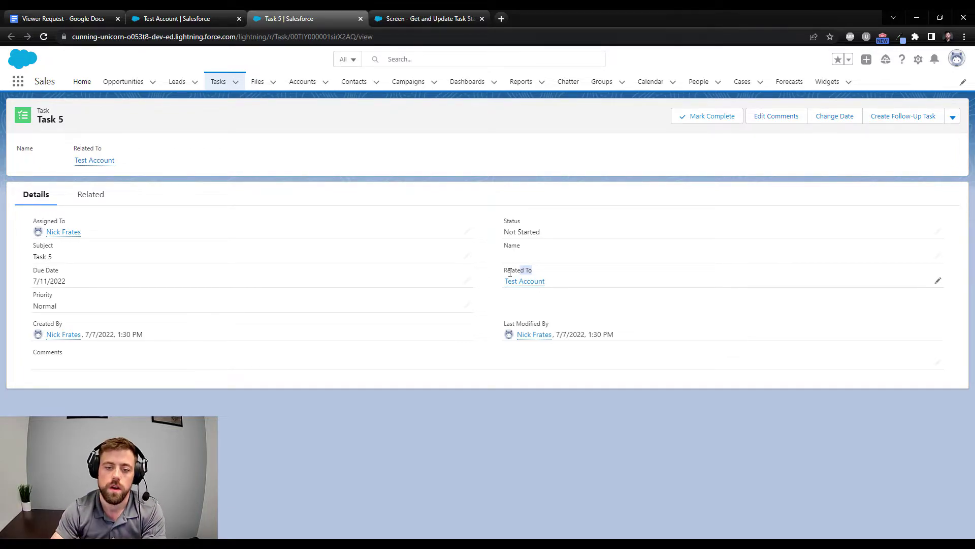
{"action": "left_click", "coordinate": [525, 272]}
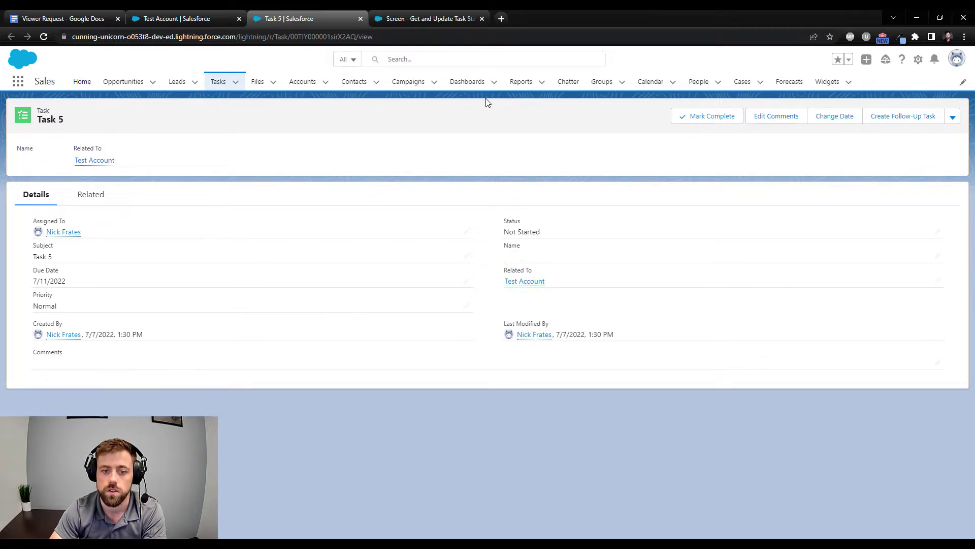
{"action": "left_click", "coordinate": [516, 450]}
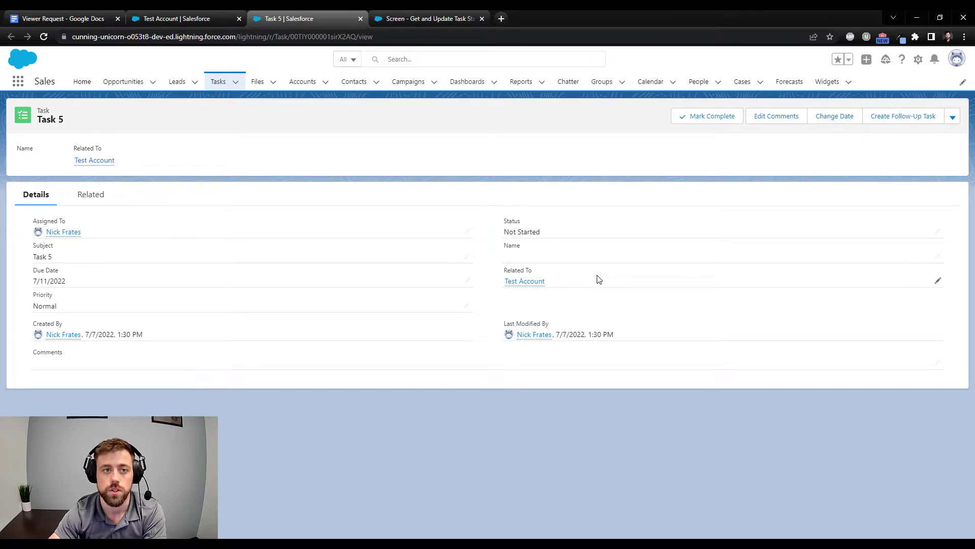
Return to the flow and add a Get Records element labelled Get Related Tasks that retrieves records of the Task object.
{"action": "left_click", "coordinate": [391, 23]}
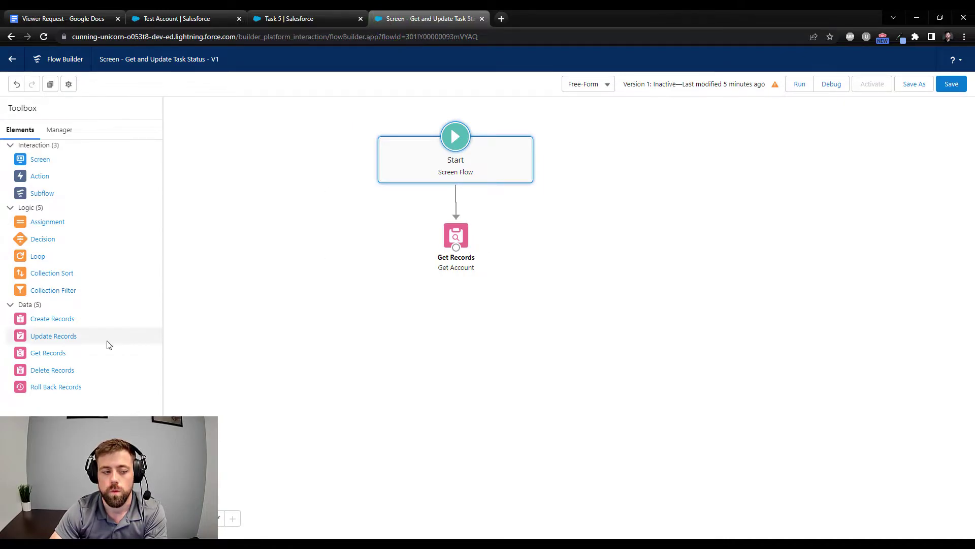
{"action": "left_click", "coordinate": [37, 354]}
{"action": "left_click_drag", "start_coordinate": [38, 354], "coordinate": [562, 255]}
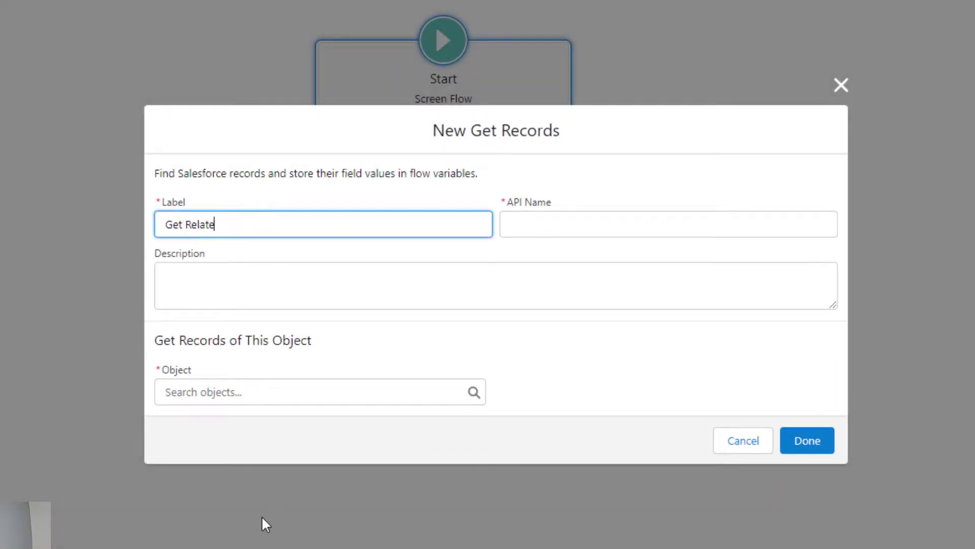
{"action": "key", "text": "Tab"}
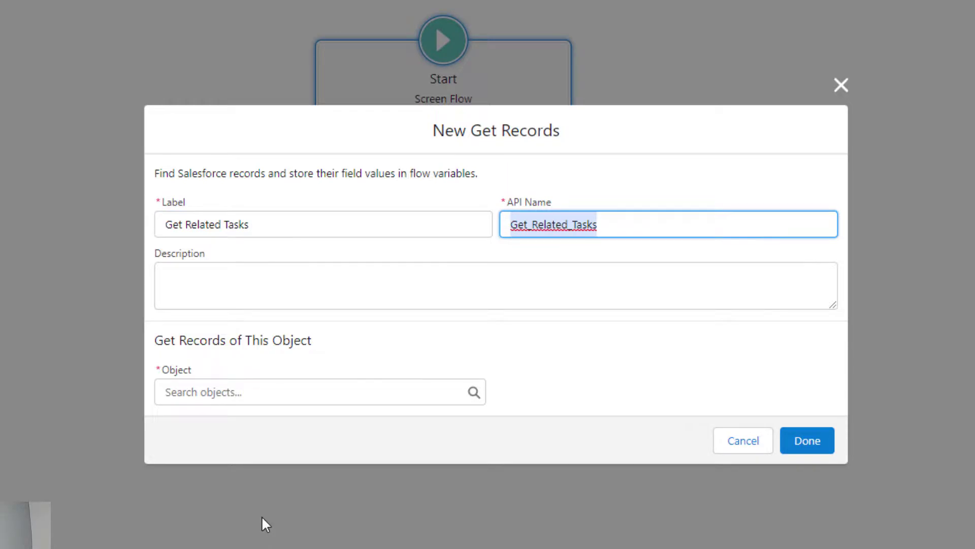
{"action": "left_click", "coordinate": [225, 404]}
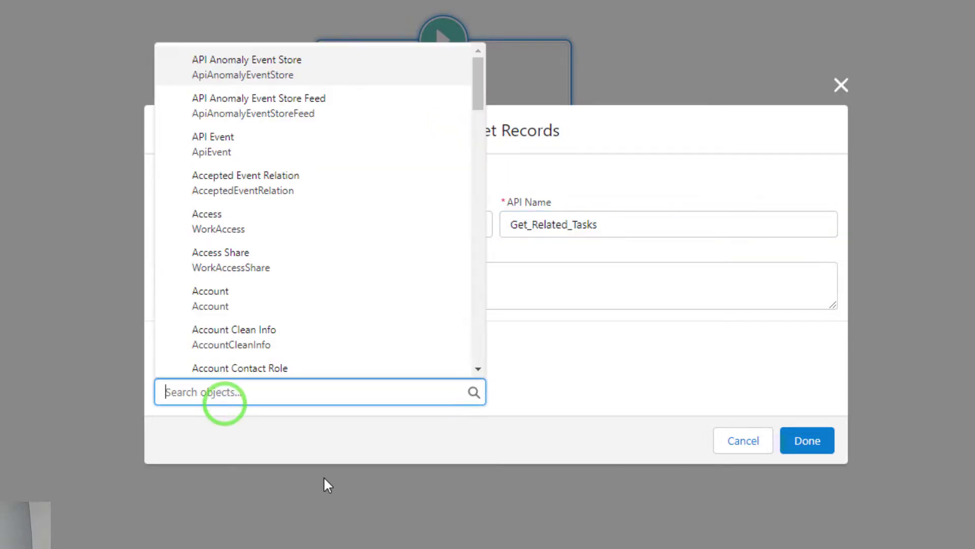
{"action": "left_click", "coordinate": [557, 337]}
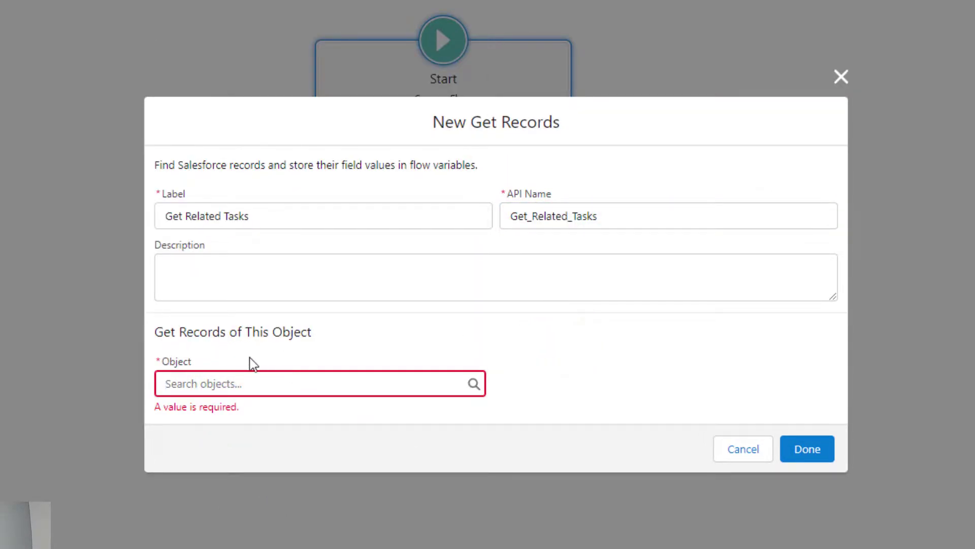
{"action": "left_click", "coordinate": [248, 378]}
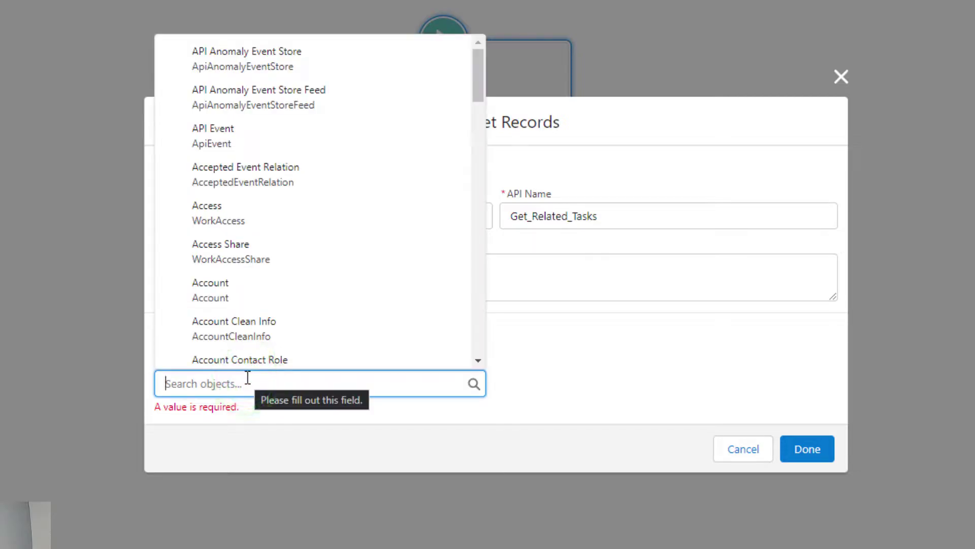
{"action": "type", "text": "task"}
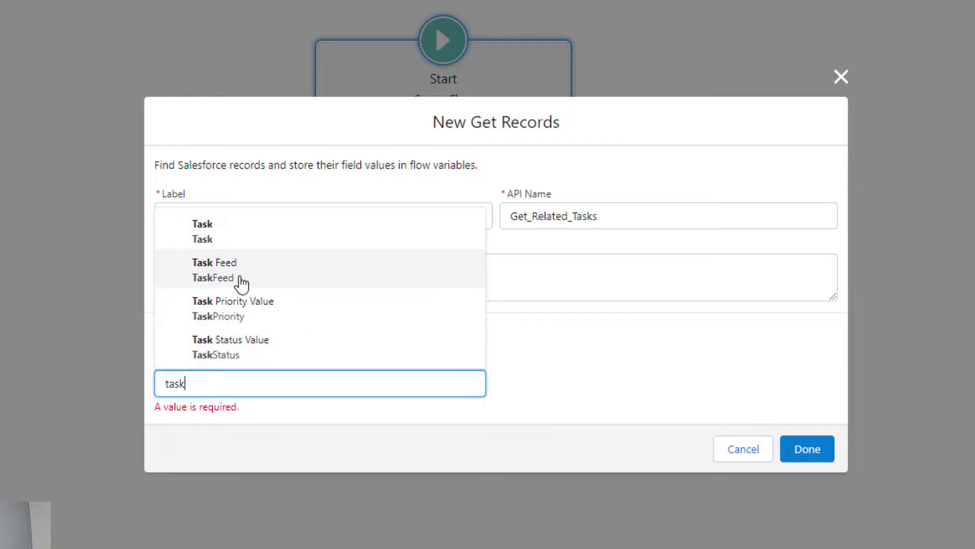
{"action": "left_click", "coordinate": [271, 241]}
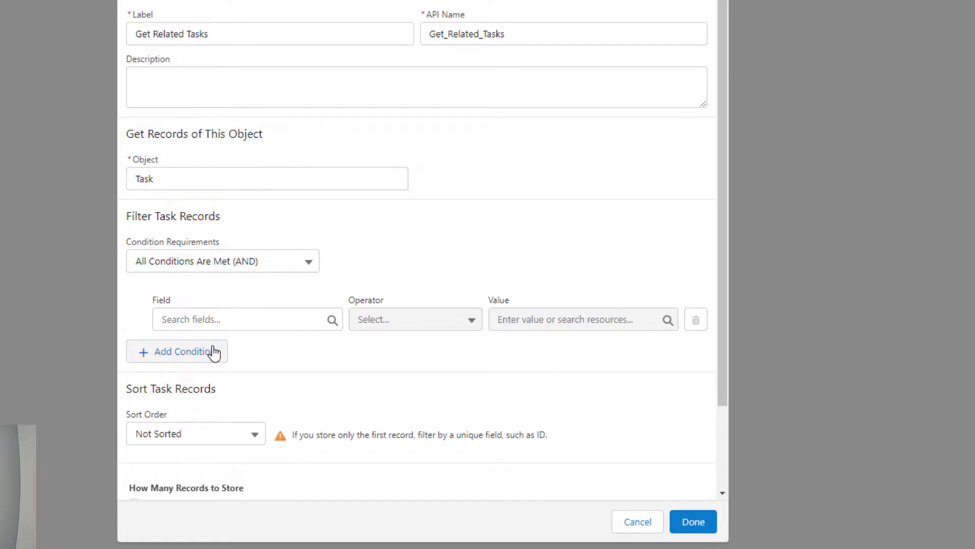
Filter the Task records to those whose WhatId equals recordId.
{"action": "left_click", "coordinate": [270, 318]}
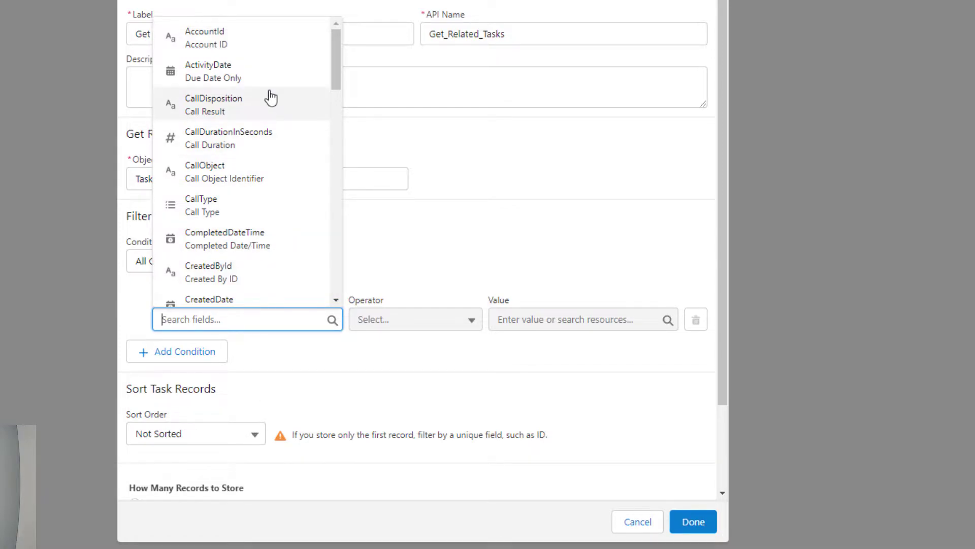
{"action": "scroll", "coordinate": [271, 98], "scroll_direction": "down", "scroll_amount": 6}
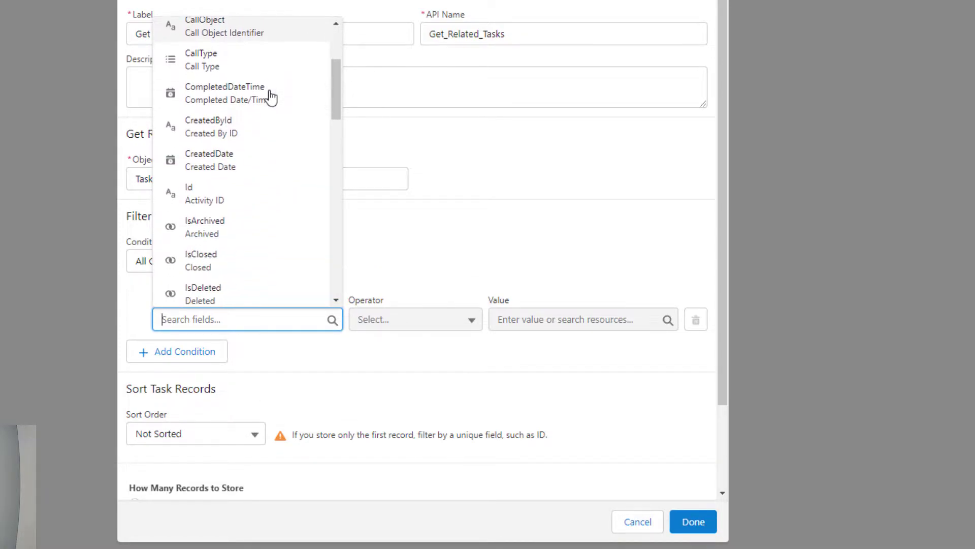
{"action": "scroll", "coordinate": [271, 98], "scroll_direction": "down", "scroll_amount": 5}
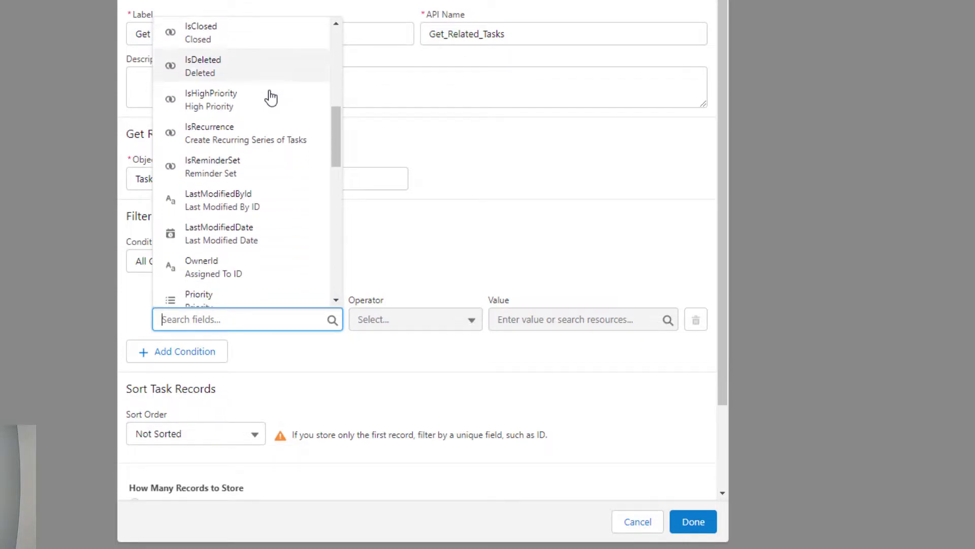
{"action": "scroll", "coordinate": [271, 98], "scroll_direction": "down", "scroll_amount": 6}
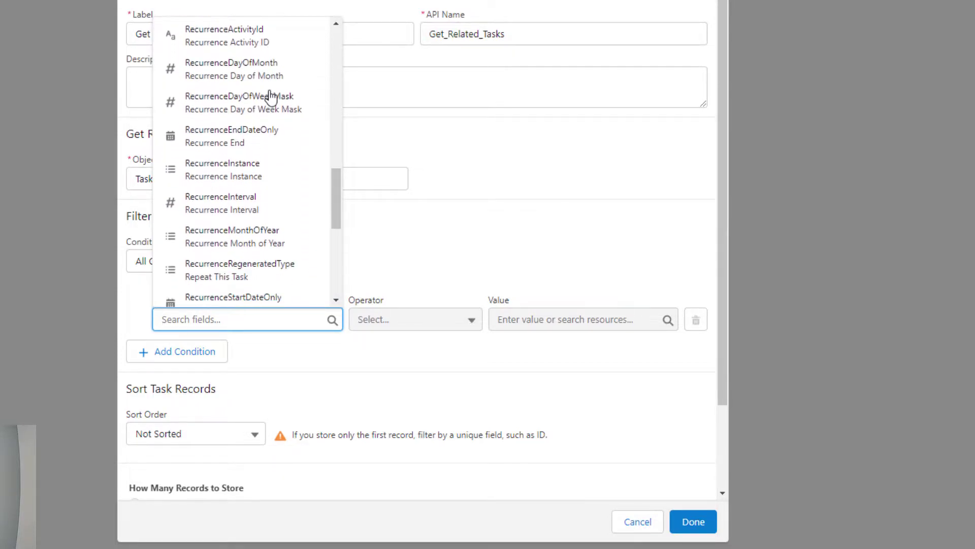
{"action": "scroll", "coordinate": [270, 98], "scroll_direction": "down", "scroll_amount": 4}
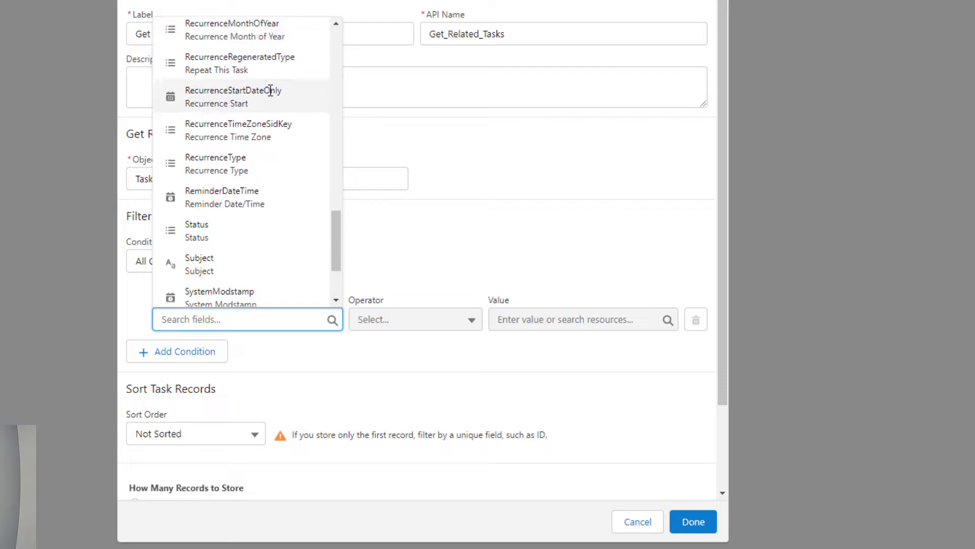
{"action": "scroll", "coordinate": [288, 210], "scroll_direction": "down", "scroll_amount": 1}
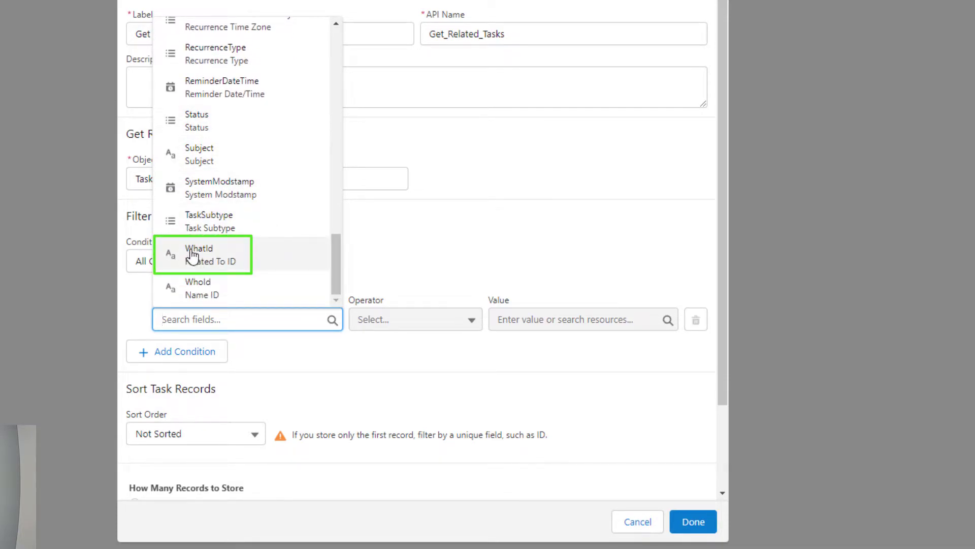
{"action": "left_click", "coordinate": [181, 268]}
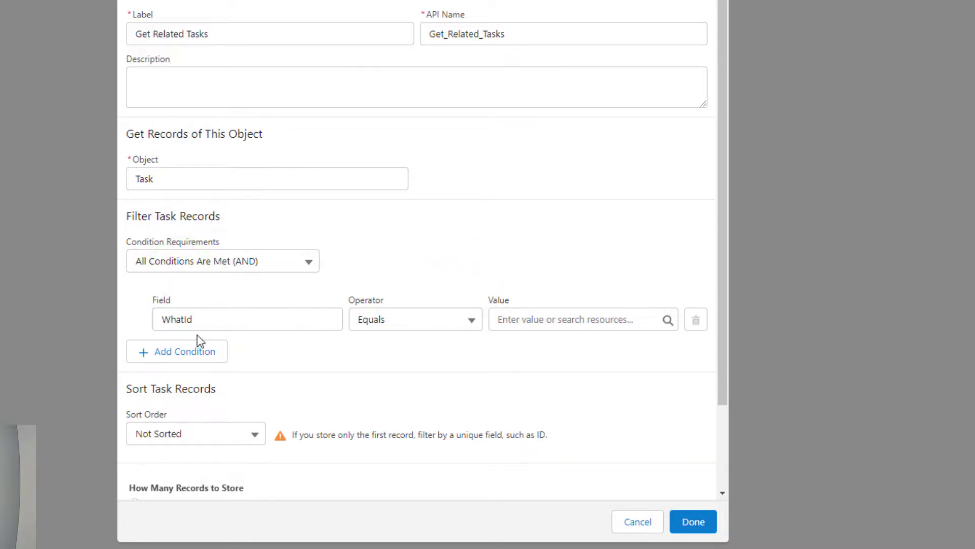
{"action": "left_click", "coordinate": [544, 315]}
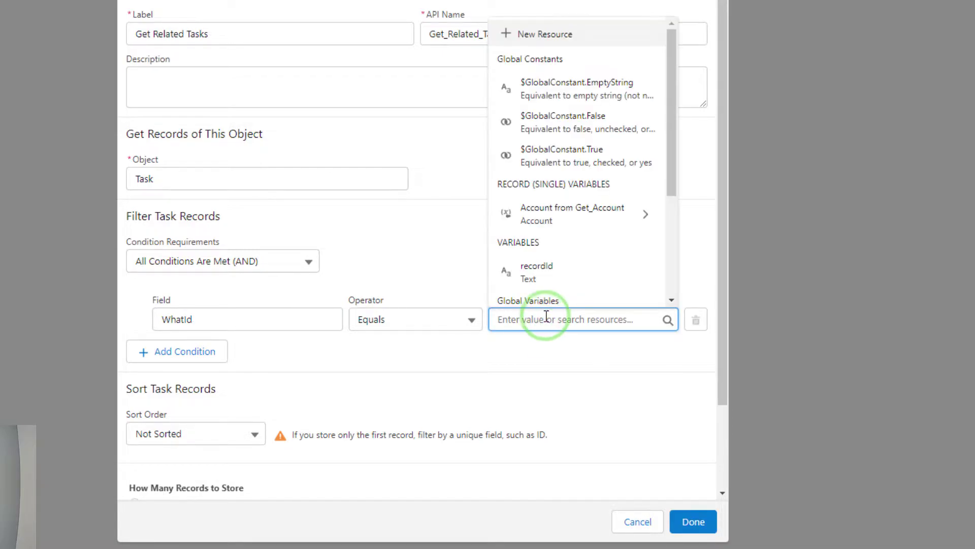
{"action": "left_click", "coordinate": [550, 269]}
{"action": "left_click", "coordinate": [549, 391]}
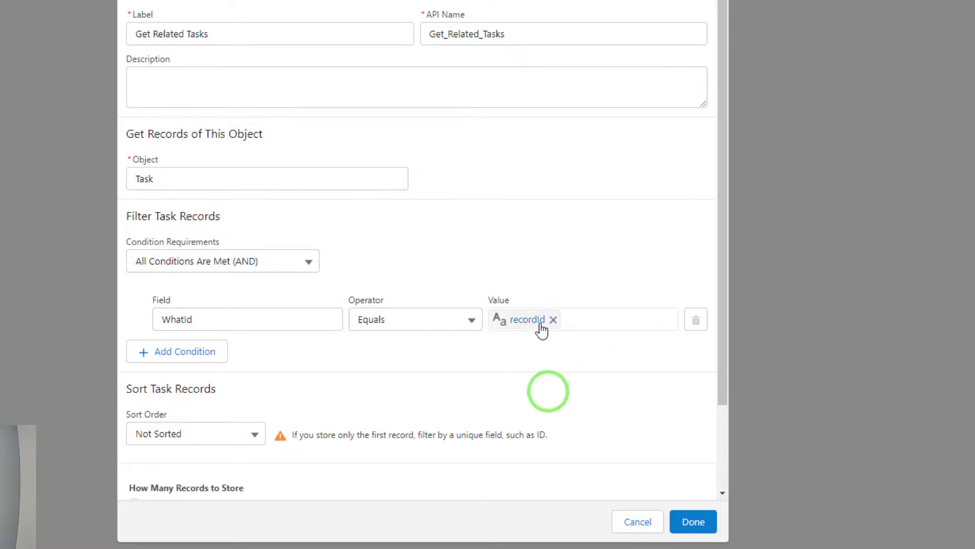
Set Get Related Tasks to store all records and finish the element.
{"action": "scroll", "coordinate": [503, 288], "scroll_direction": "down", "scroll_amount": 2}
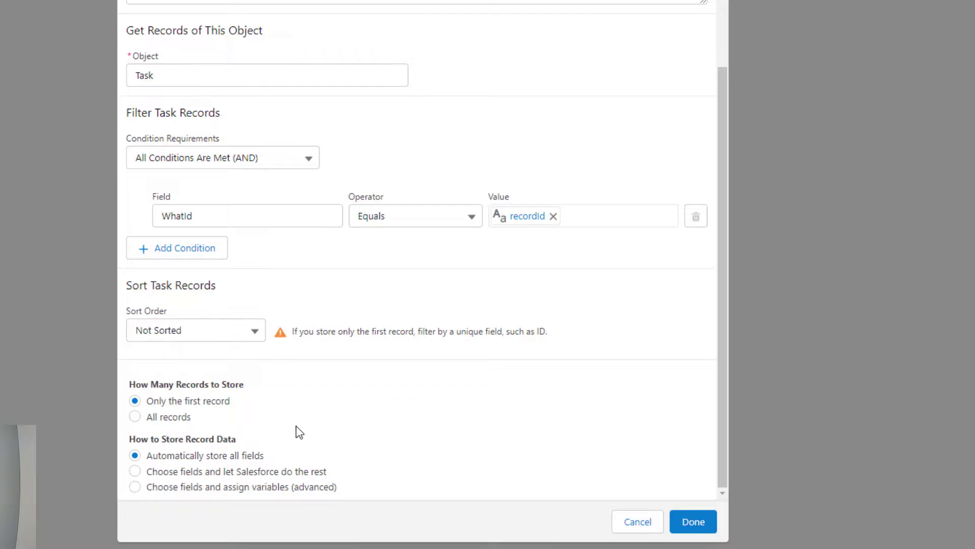
{"action": "left_click", "coordinate": [183, 418]}
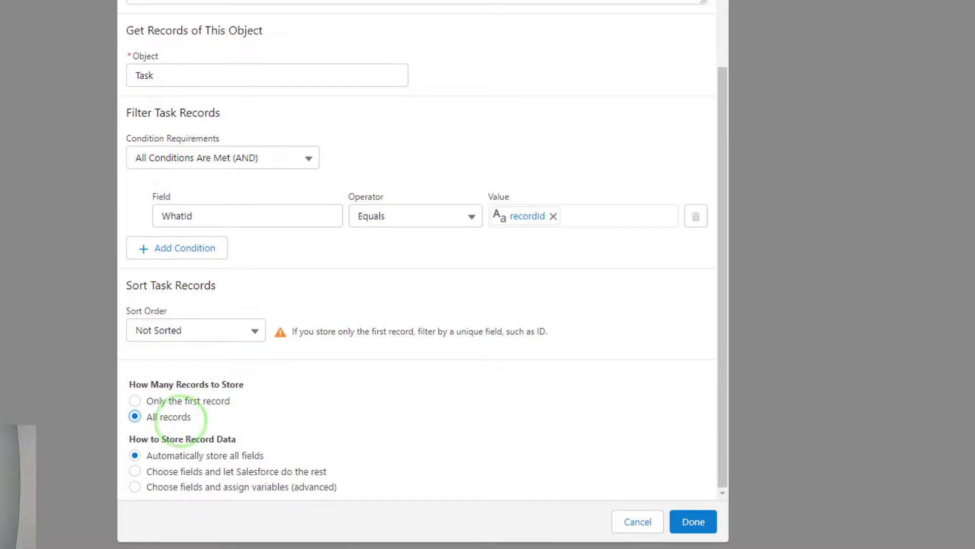
{"action": "left_click", "coordinate": [694, 521]}
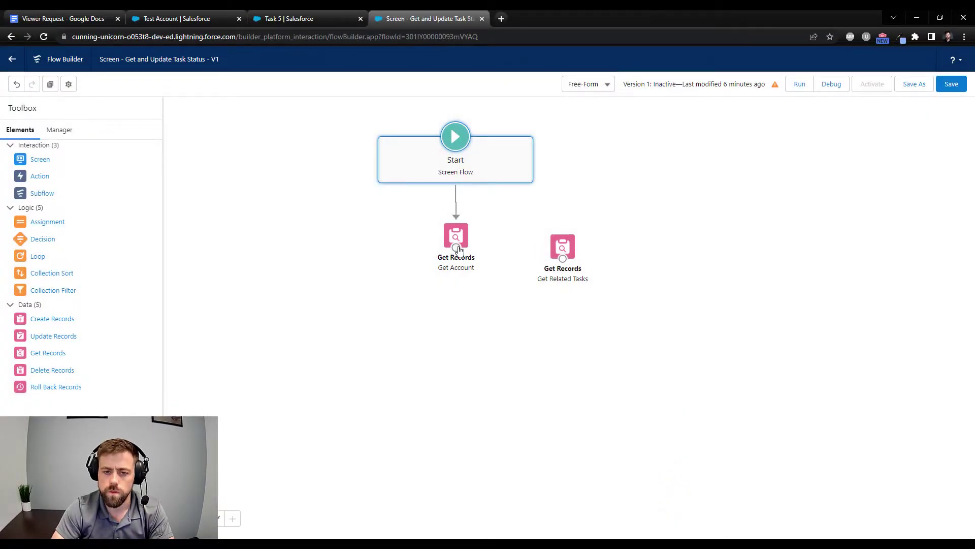
Connect Get Account to Get Related Tasks and save the flow.
{"action": "left_click_drag", "start_coordinate": [456, 247], "coordinate": [541, 236]}
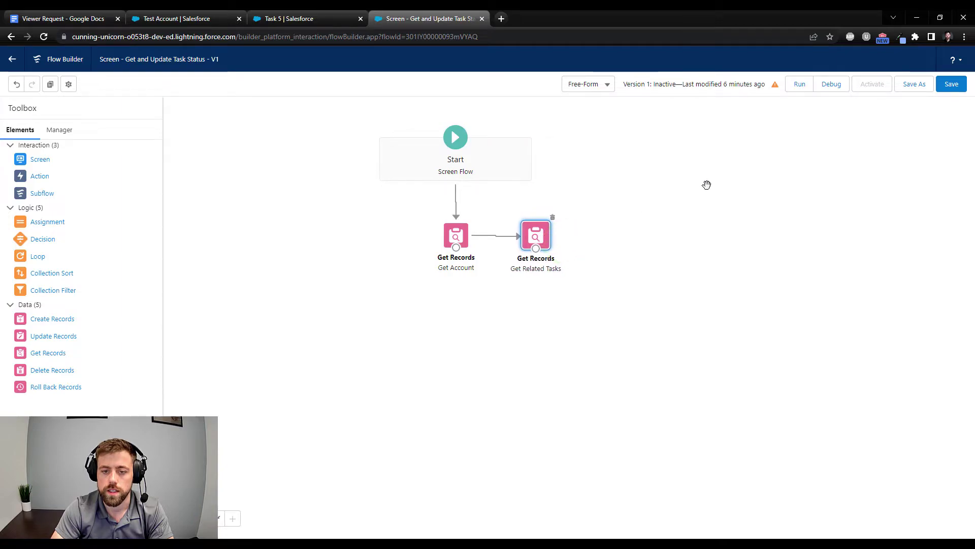
{"action": "left_click", "coordinate": [951, 84]}
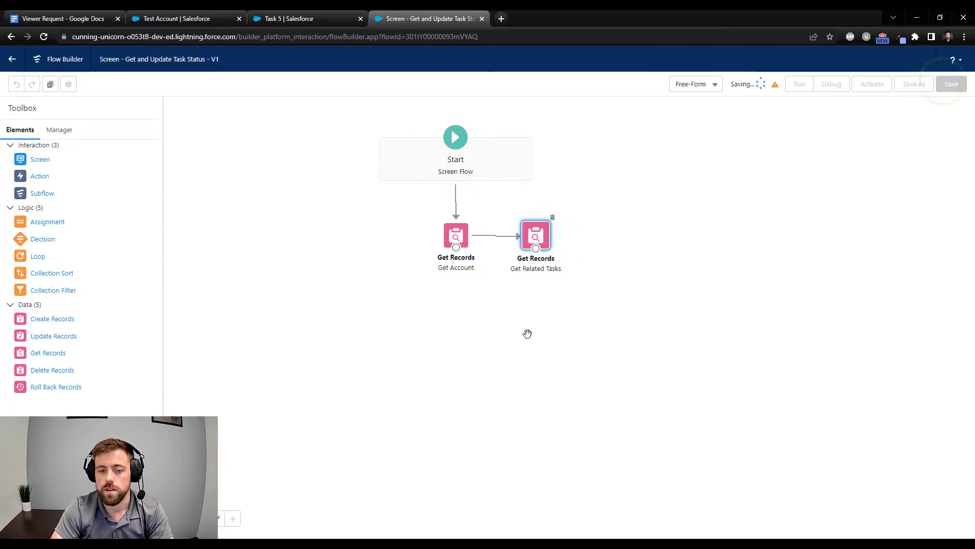
Review the filter conditions and storage settings of the Get Related Tasks and Get Account elements.
{"action": "left_click_drag", "start_coordinate": [537, 230], "coordinate": [558, 277]}
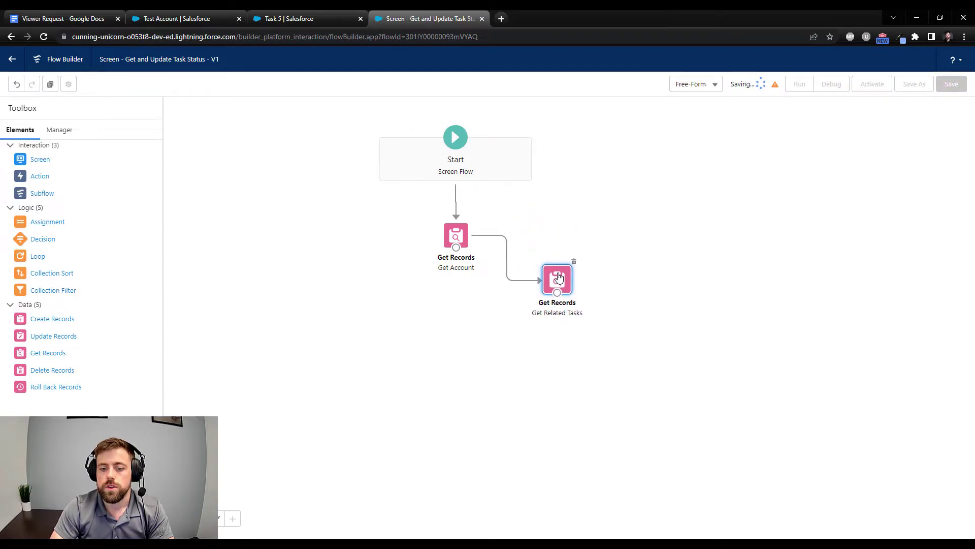
{"action": "double_click", "coordinate": [558, 277]}
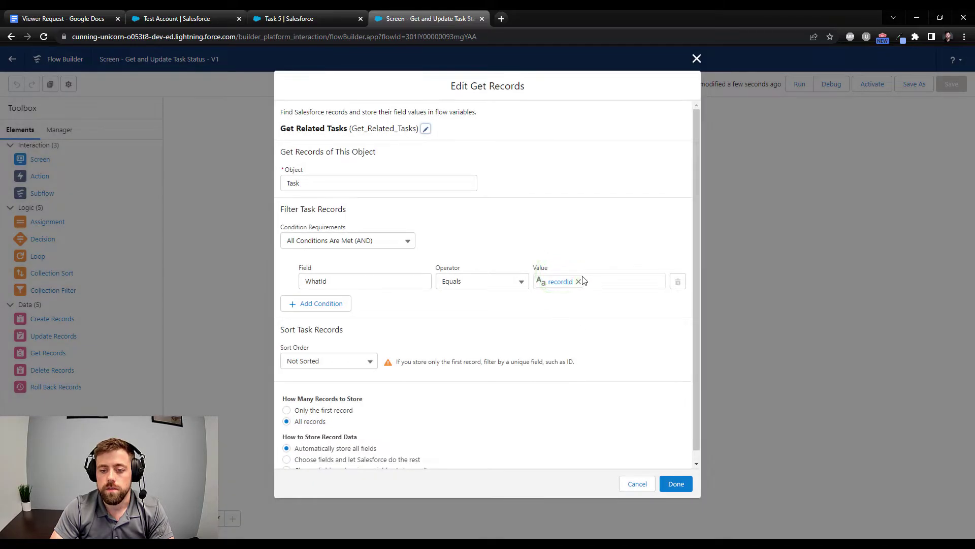
{"action": "left_click", "coordinate": [627, 485]}
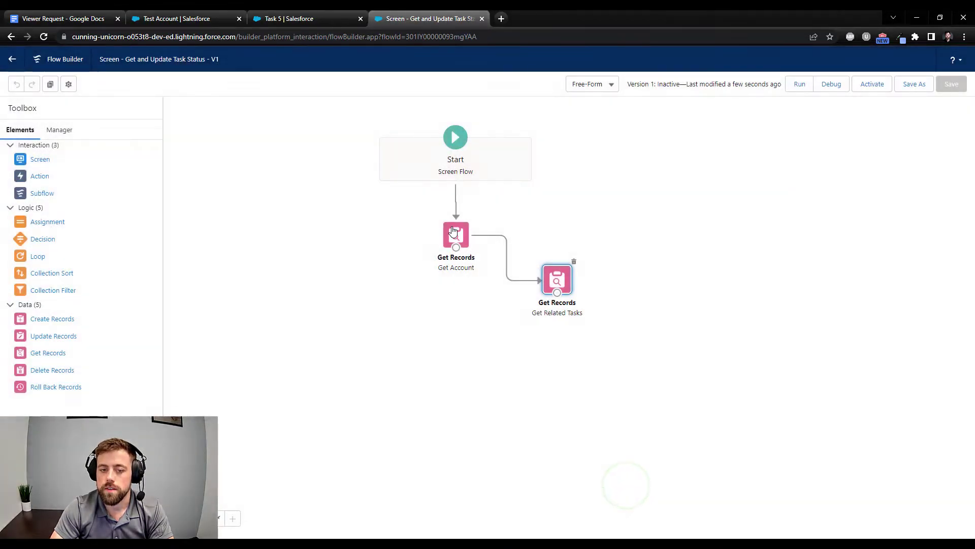
{"action": "double_click", "coordinate": [456, 235]}
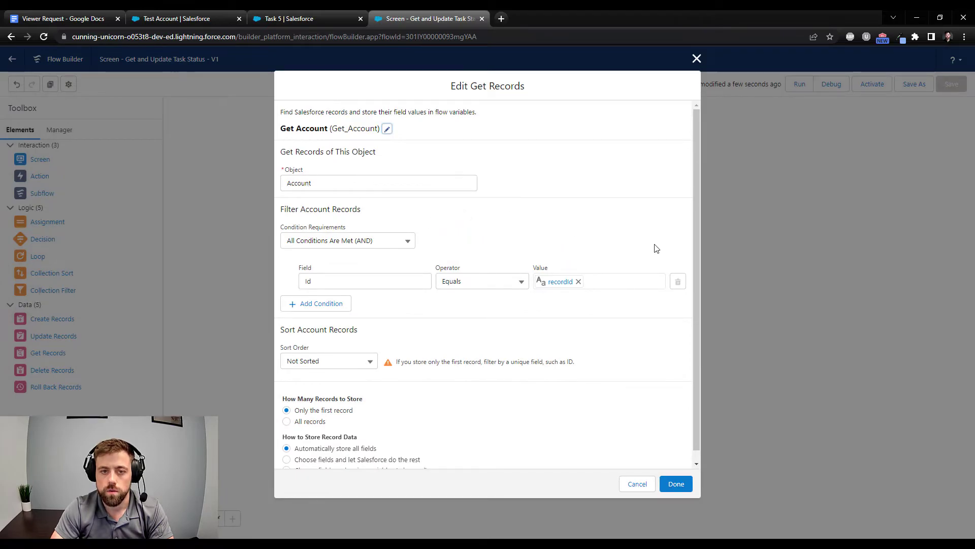
{"action": "left_click", "coordinate": [666, 484]}
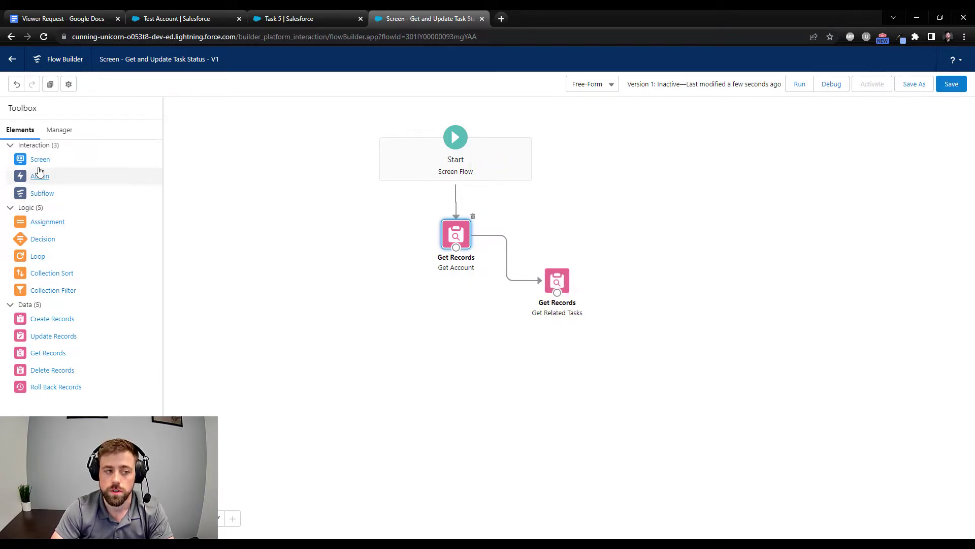
Align Get Related Tasks level with Get Account on the canvas.
{"action": "mouse_move", "coordinate": [38, 159]}
{"action": "left_mouse_down"}
{"action": "mouse_move", "coordinate": [208, 255]}
{"action": "mouse_move", "coordinate": [39, 173]}
{"action": "mouse_move", "coordinate": [40, 160]}
{"action": "left_mouse_up"}
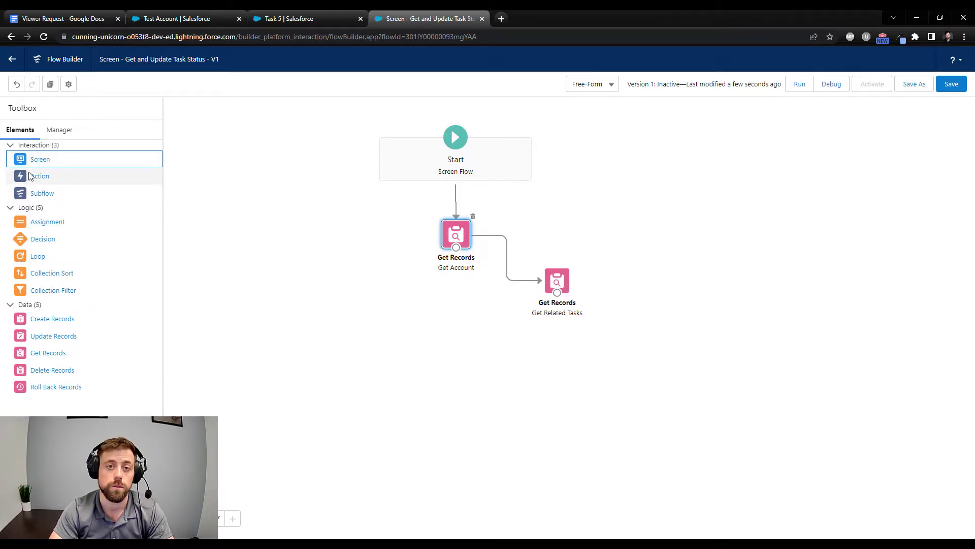
{"action": "left_click", "coordinate": [513, 157]}
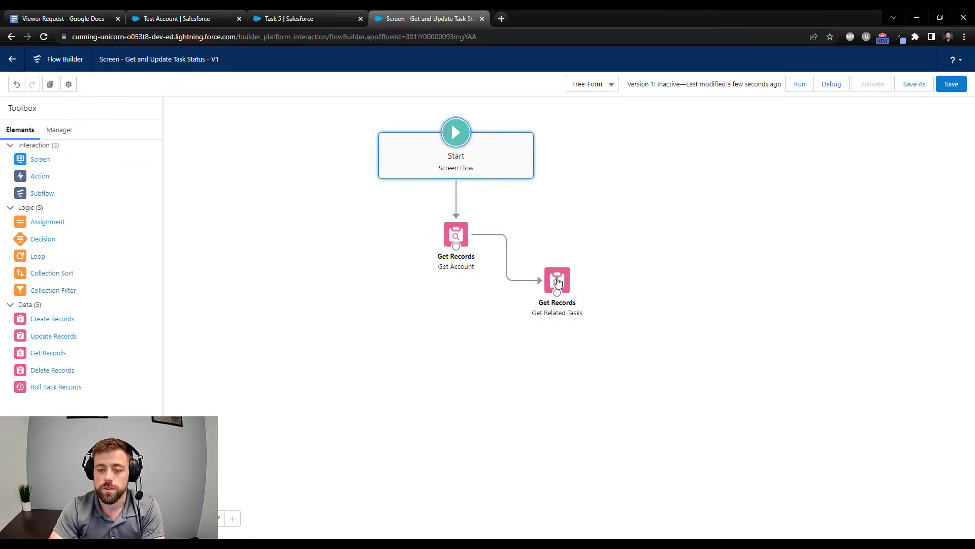
{"action": "left_click_drag", "start_coordinate": [556, 280], "coordinate": [554, 235]}
{"action": "left_click_drag", "start_coordinate": [694, 286], "coordinate": [625, 287]}
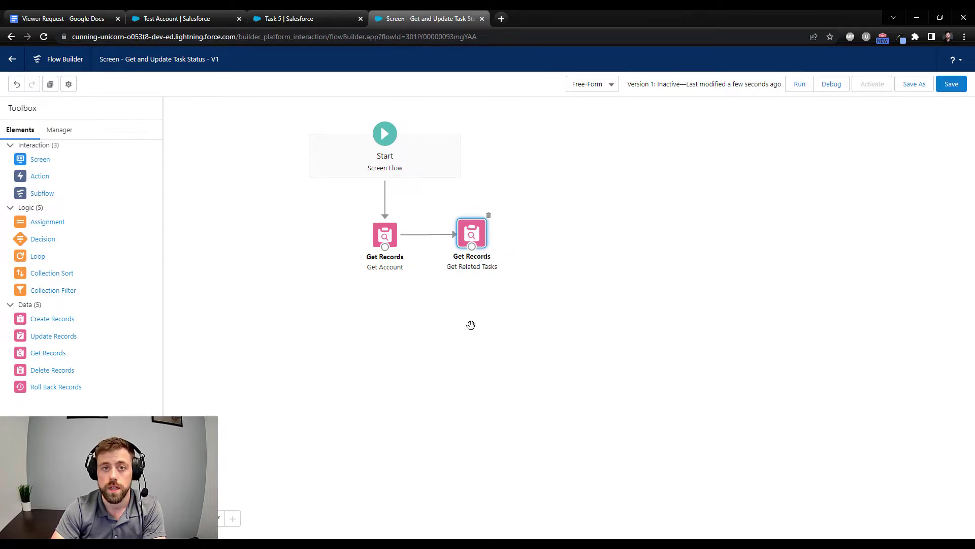
Add a Loop element labelled "Loop through Tasks" that iterates over the Tasks from Get_Related_Tasks collection.
{"action": "left_click_drag", "start_coordinate": [44, 260], "coordinate": [561, 237]}
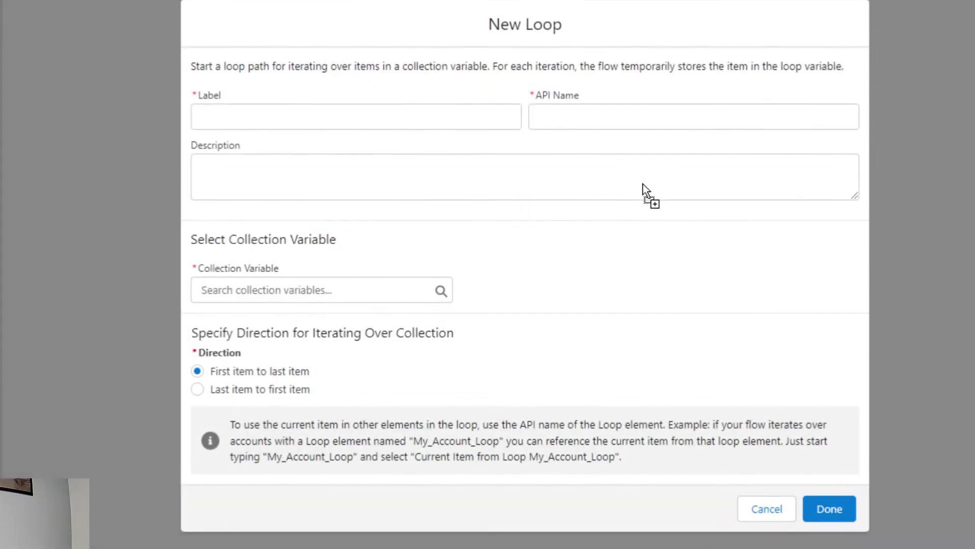
{"action": "type", "text": "Loop through Tasks"}
{"action": "key", "text": "Tab"}
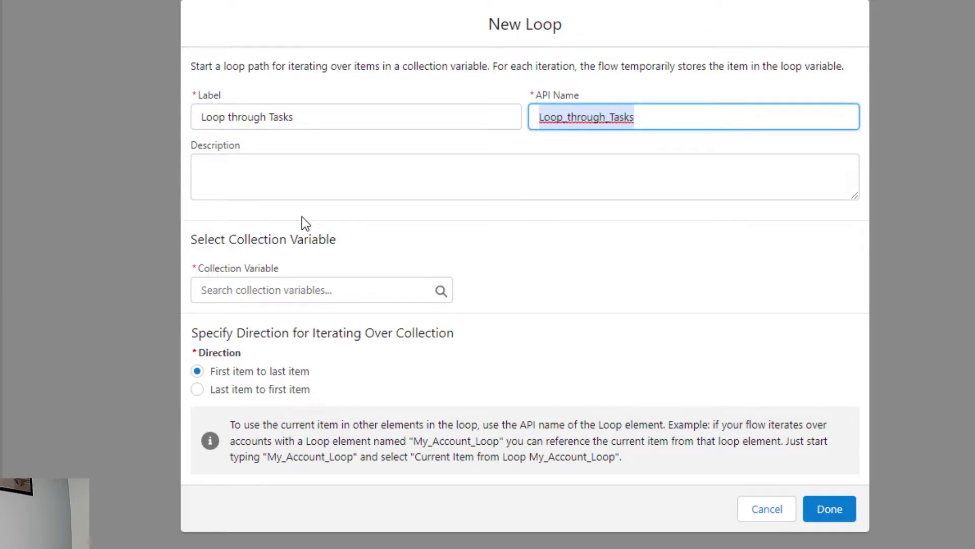
{"action": "left_click", "coordinate": [285, 289]}
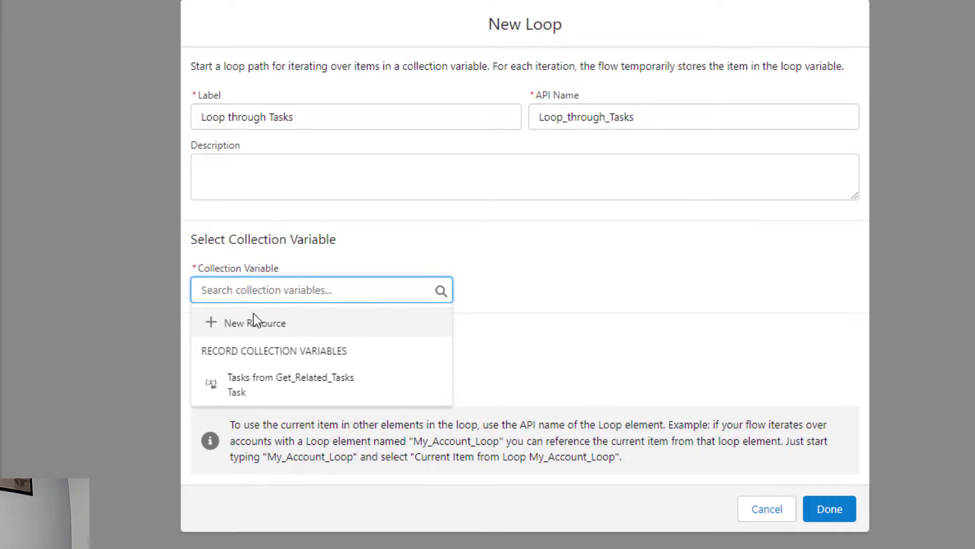
{"action": "left_click", "coordinate": [258, 389]}
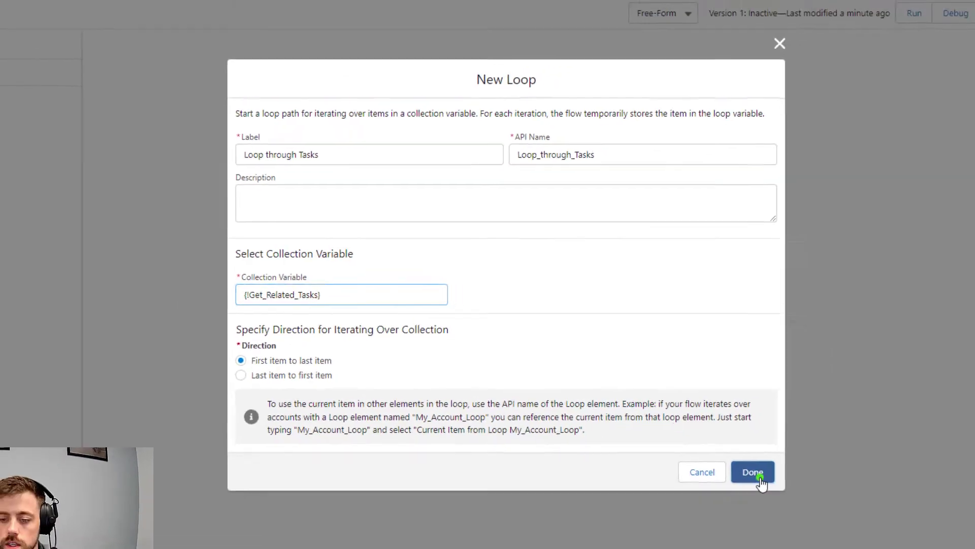
{"action": "left_click", "coordinate": [830, 509]}
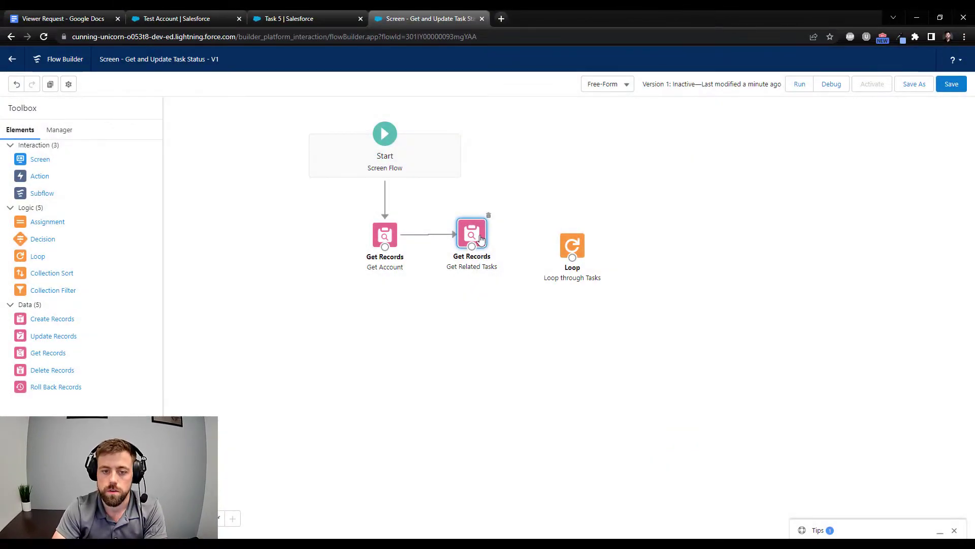
Connect Get Related Tasks to the Loop through Tasks element and rearrange them in a row below Get Account.
{"action": "left_click_drag", "start_coordinate": [480, 247], "coordinate": [572, 246]}
{"action": "left_click_drag", "start_coordinate": [472, 226], "coordinate": [383, 319]}
{"action": "left_click_drag", "start_coordinate": [572, 245], "coordinate": [473, 326]}
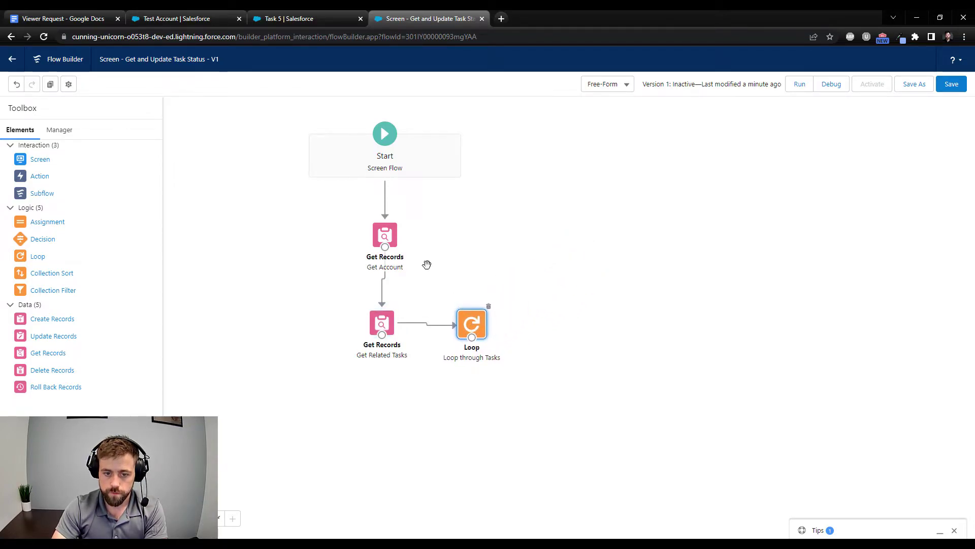
{"action": "left_click_drag", "start_coordinate": [392, 240], "coordinate": [387, 239]}
{"action": "left_click_drag", "start_coordinate": [474, 324], "coordinate": [460, 320]}
{"action": "left_click_drag", "start_coordinate": [437, 157], "coordinate": [431, 155]}
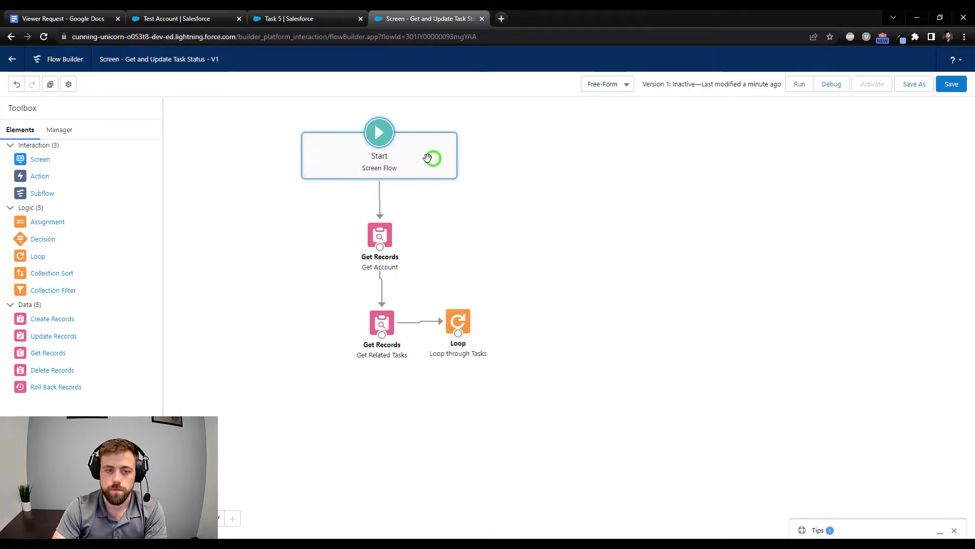
{"action": "left_click_drag", "start_coordinate": [453, 307], "coordinate": [455, 308]}
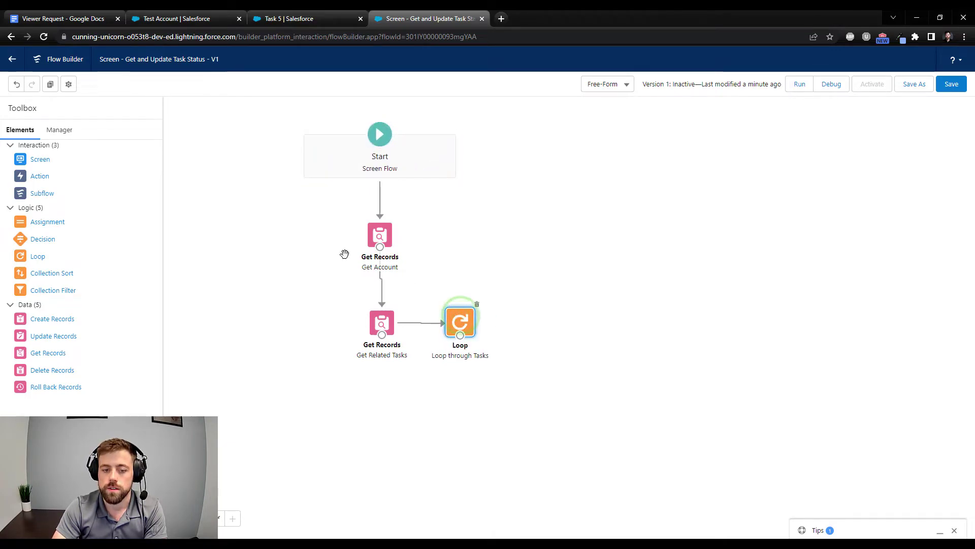
Start a new Variable resource with the Record data type and multiple values allowed.
{"action": "left_click", "coordinate": [54, 131]}
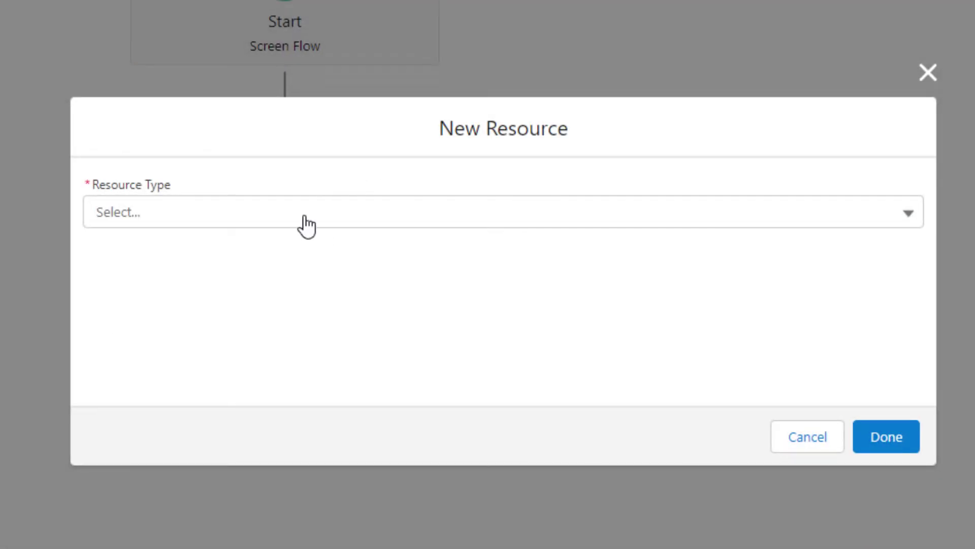
{"action": "left_click", "coordinate": [297, 218]}
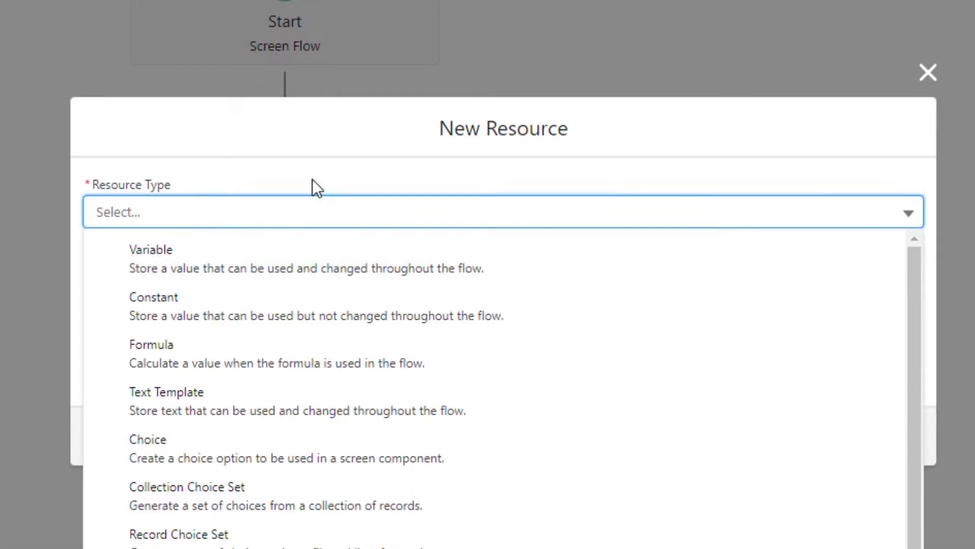
{"action": "left_click", "coordinate": [189, 278]}
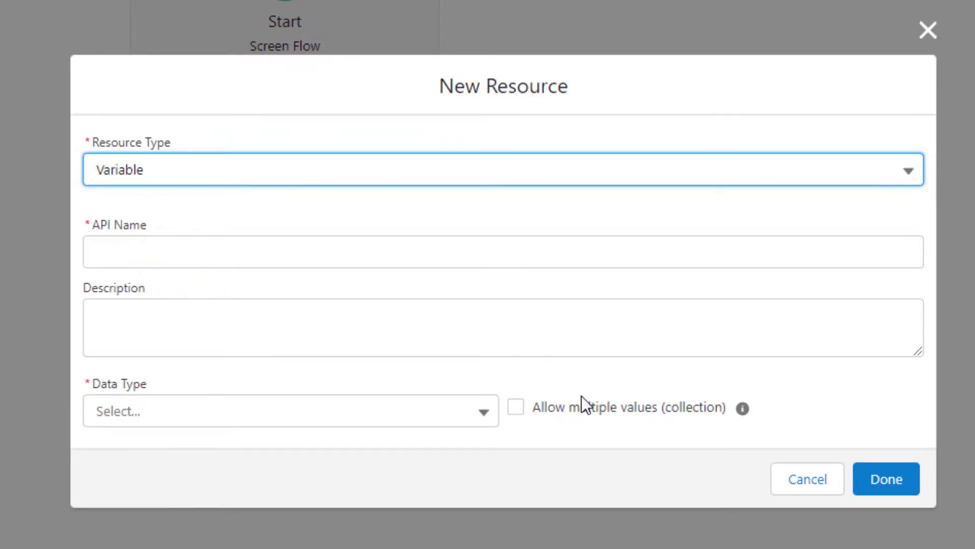
{"action": "left_click", "coordinate": [515, 409]}
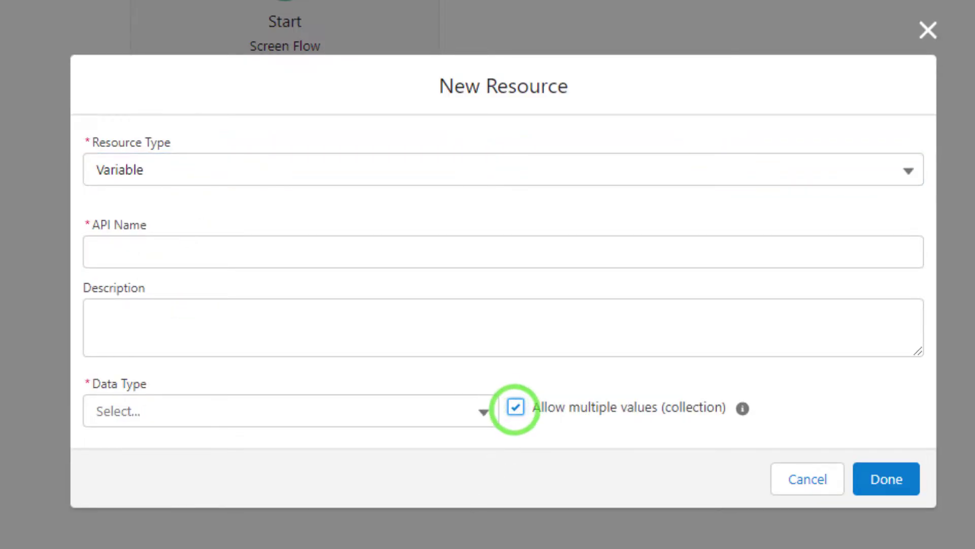
{"action": "left_click", "coordinate": [272, 412]}
{"action": "left_click", "coordinate": [180, 82]}
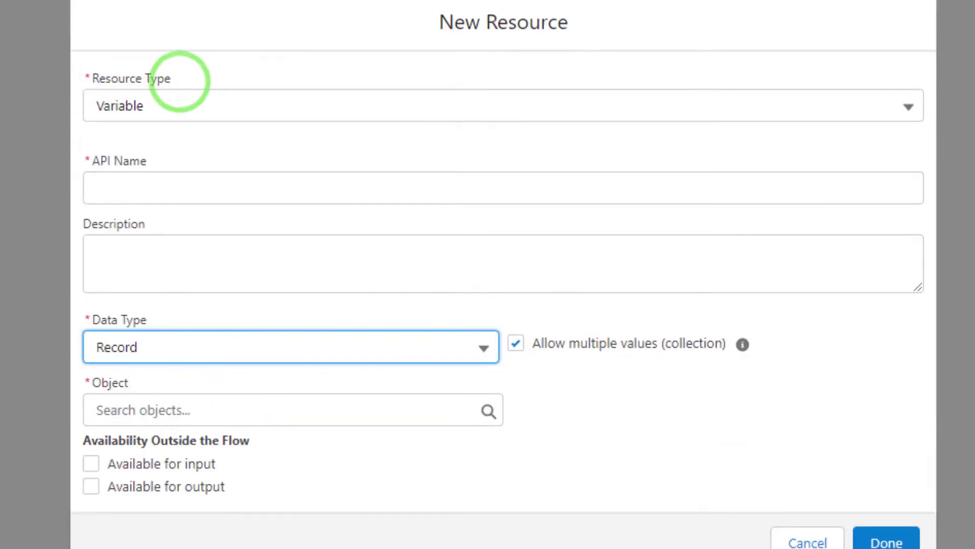
Set the variable's object to Task, name it UpdatedTaskCollection and finish the resource.
{"action": "left_click", "coordinate": [209, 407]}
{"action": "type", "text": "tas"}
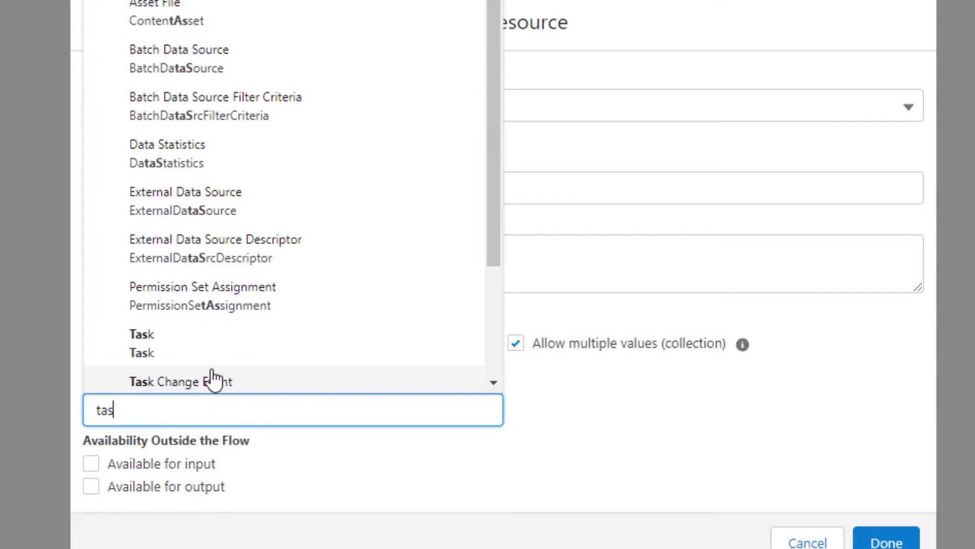
{"action": "left_click", "coordinate": [209, 346]}
{"action": "left_click", "coordinate": [424, 514]}
{"action": "left_click", "coordinate": [163, 187]}
{"action": "type", "text": "UpdatedTaskCollection"}
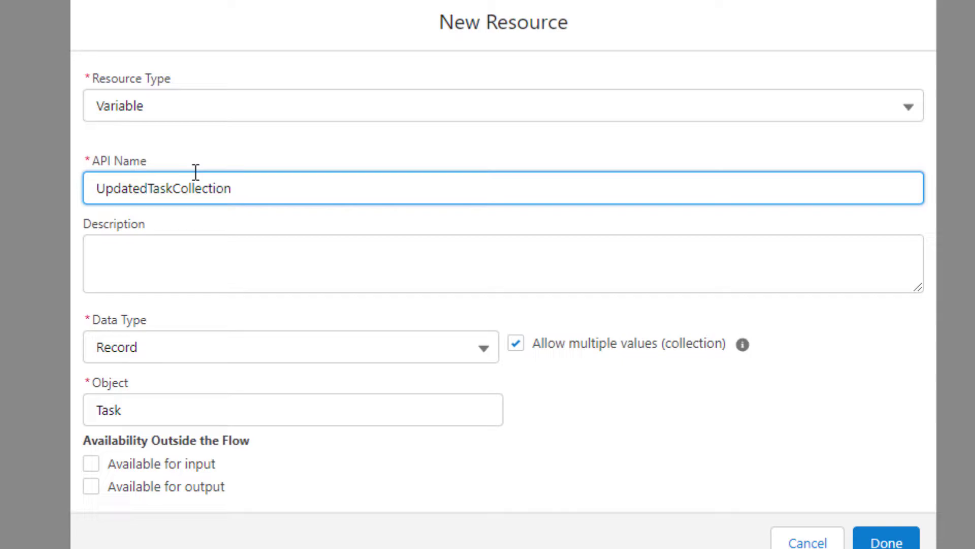
{"action": "left_click", "coordinate": [658, 448]}
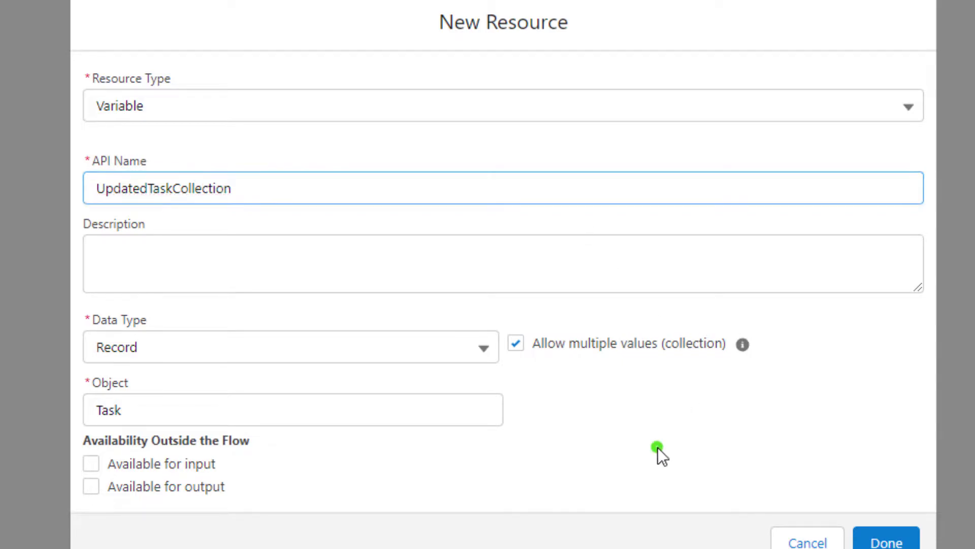
{"action": "left_click", "coordinate": [886, 542]}
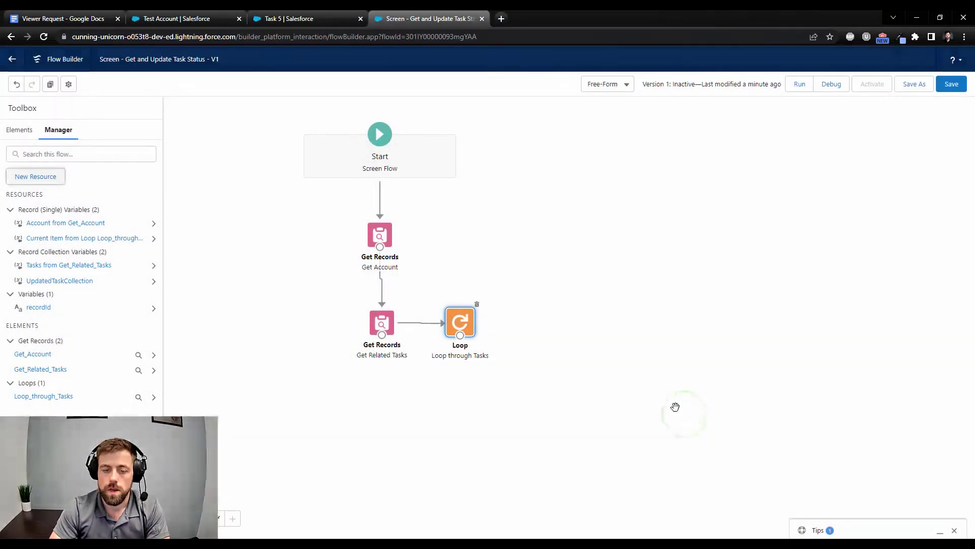
Align Get Related Tasks directly beneath Get Account and shift the Loop element slightly closer to it.
{"action": "left_click", "coordinate": [381, 326]}
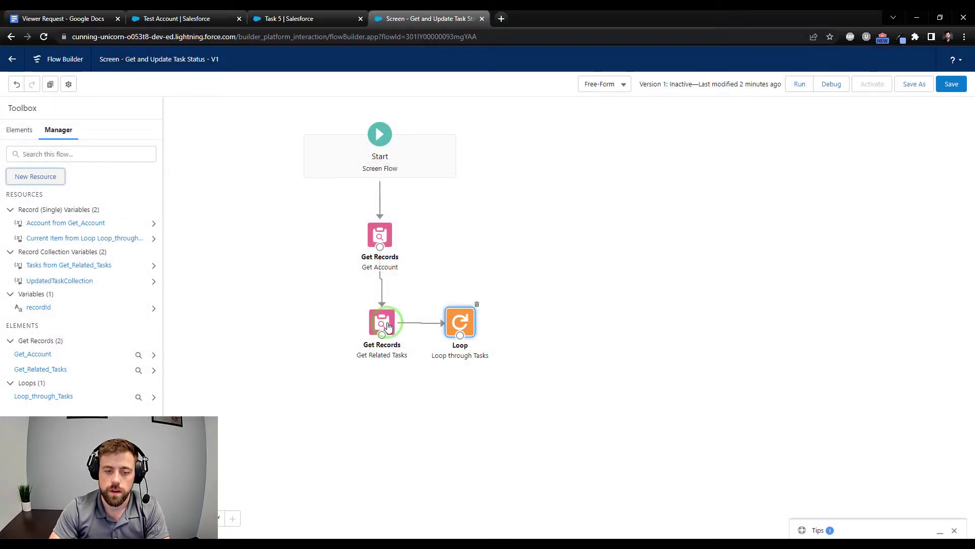
{"action": "left_click_drag", "start_coordinate": [388, 326], "coordinate": [386, 326]}
{"action": "left_click_drag", "start_coordinate": [469, 323], "coordinate": [466, 323]}
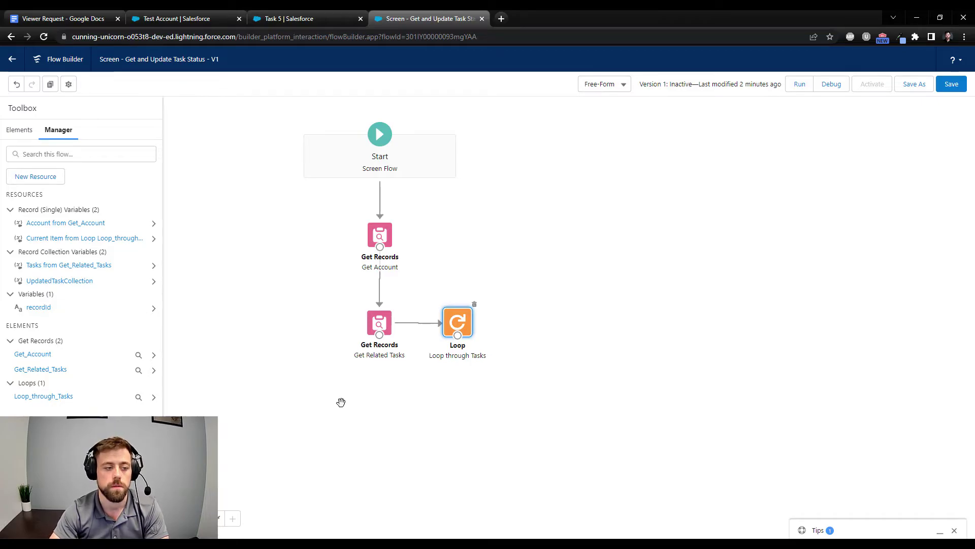
Add an Assignment element labelled "Change Task Status" near the Loop element.
{"action": "left_click", "coordinate": [15, 131]}
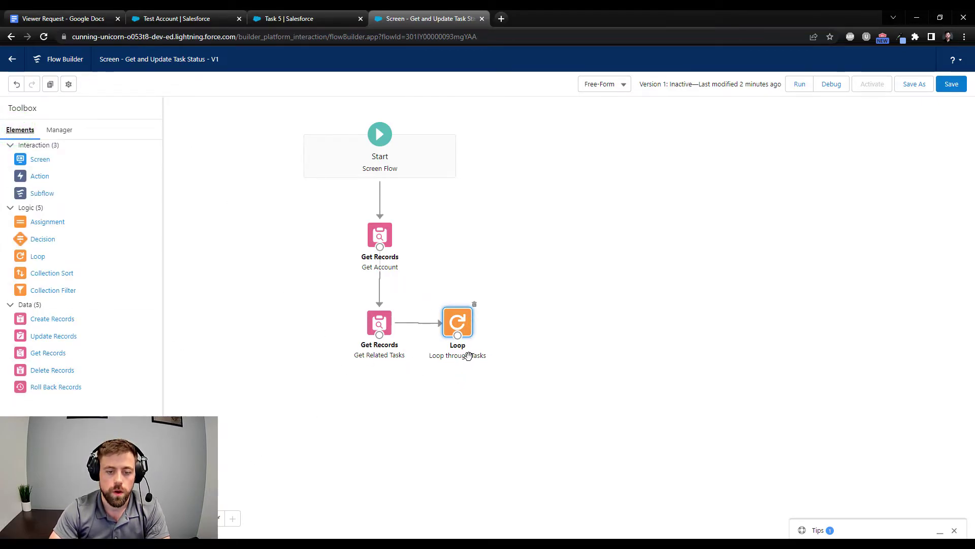
{"action": "left_click_drag", "start_coordinate": [47, 224], "coordinate": [546, 300]}
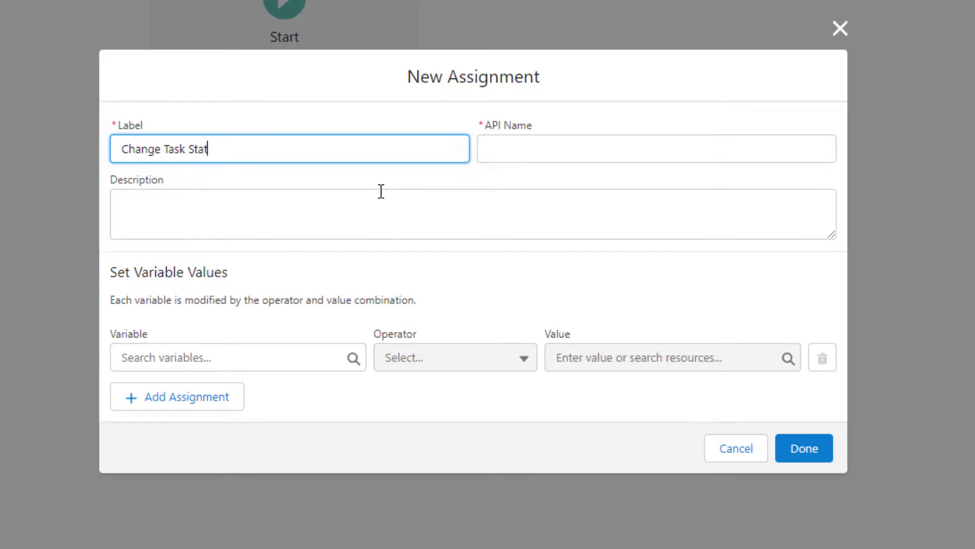
{"action": "key", "text": "Tab"}
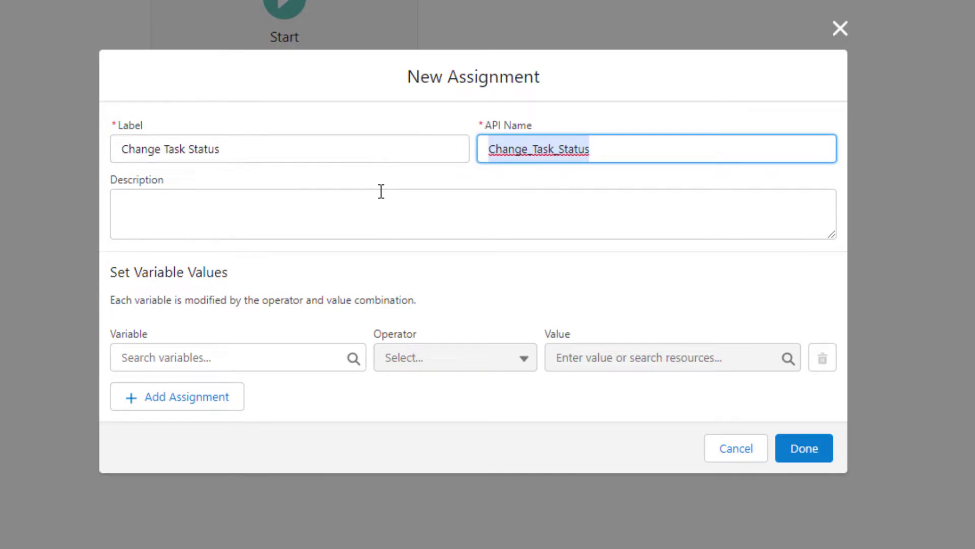
Choose the Status field of the Loop_through_Tasks current item as the assignment's variable and check its reference.
{"action": "left_click", "coordinate": [264, 366]}
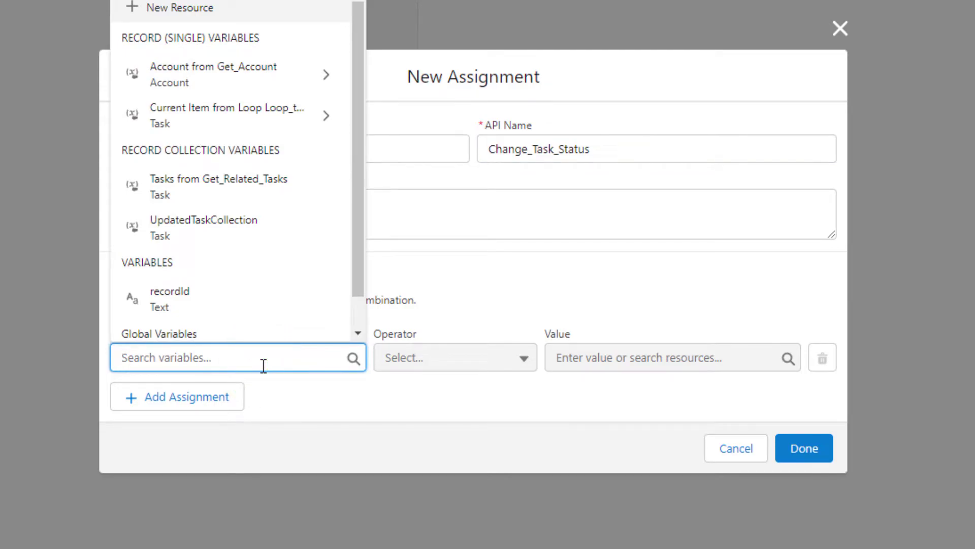
{"action": "left_click", "coordinate": [188, 125]}
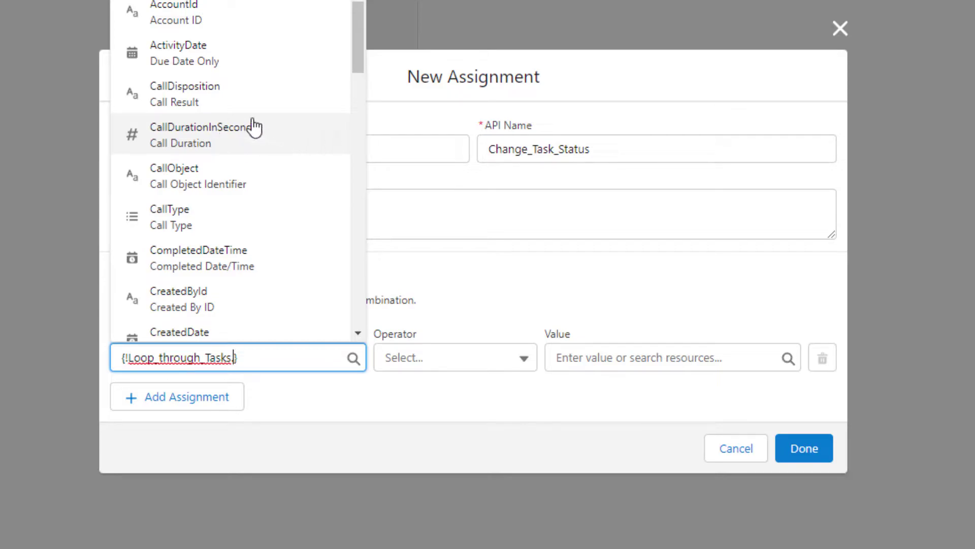
{"action": "scroll", "coordinate": [260, 158], "scroll_direction": "down", "scroll_amount": 5}
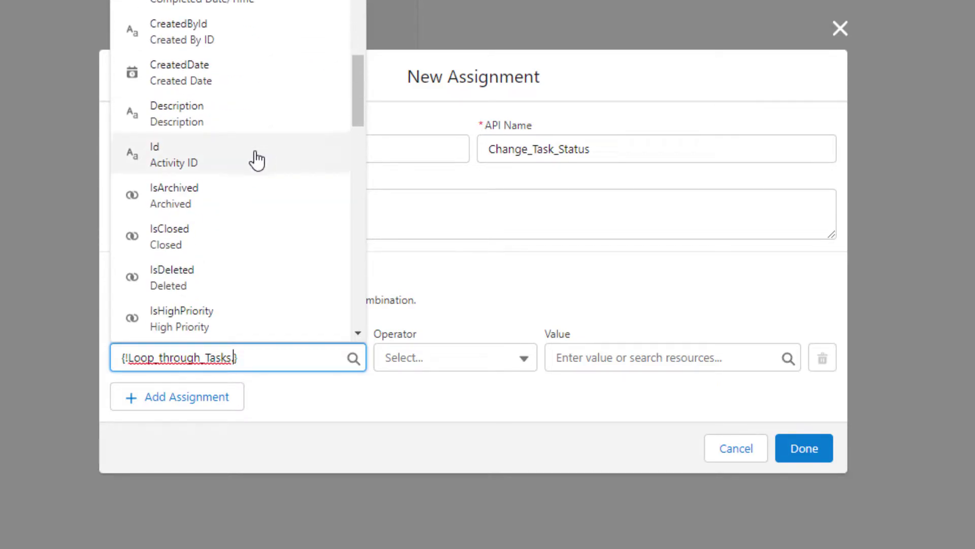
{"action": "scroll", "coordinate": [254, 80], "scroll_direction": "down", "scroll_amount": 3}
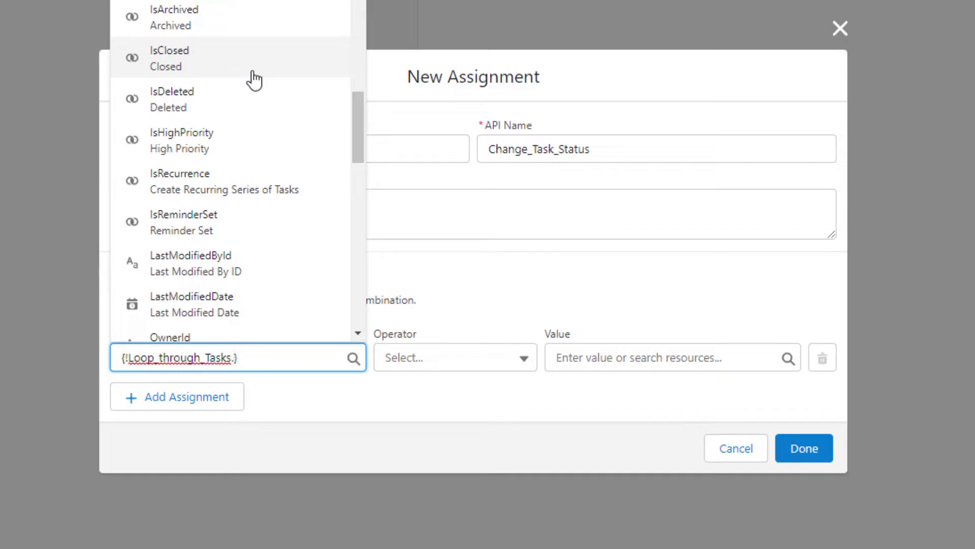
{"action": "scroll", "coordinate": [254, 80], "scroll_direction": "down", "scroll_amount": 8}
{"action": "scroll", "coordinate": [271, 236], "scroll_direction": "down", "scroll_amount": 5}
{"action": "left_click", "coordinate": [181, 214]}
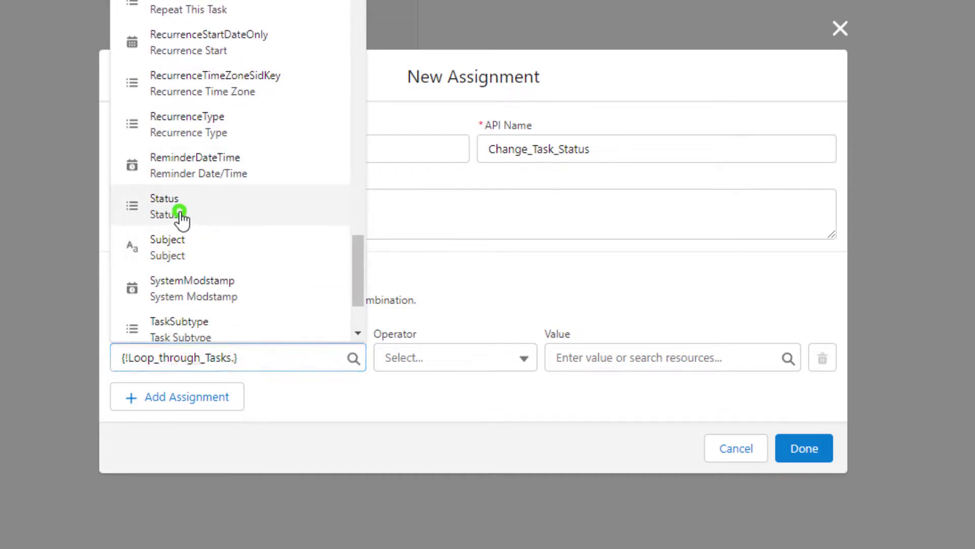
{"action": "left_click", "coordinate": [337, 402]}
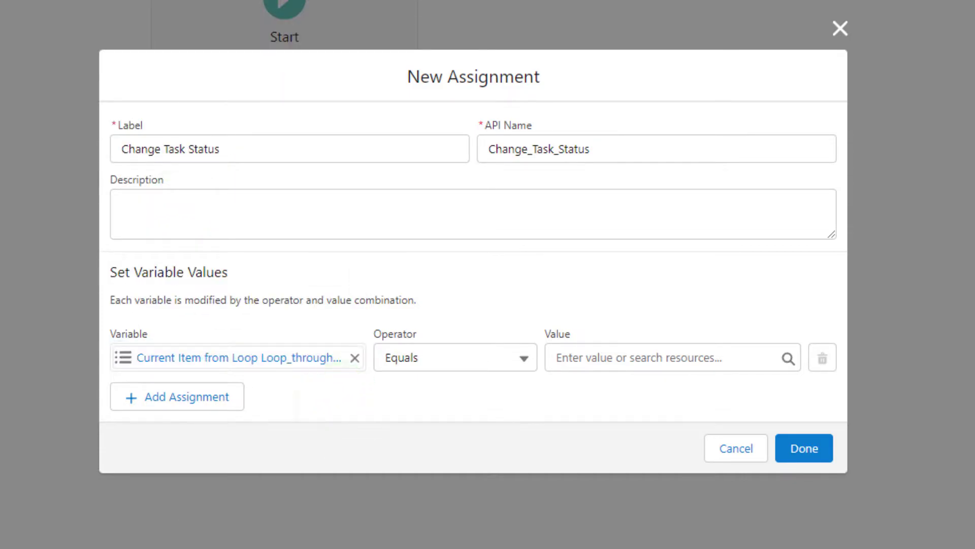
{"action": "left_click", "coordinate": [208, 359]}
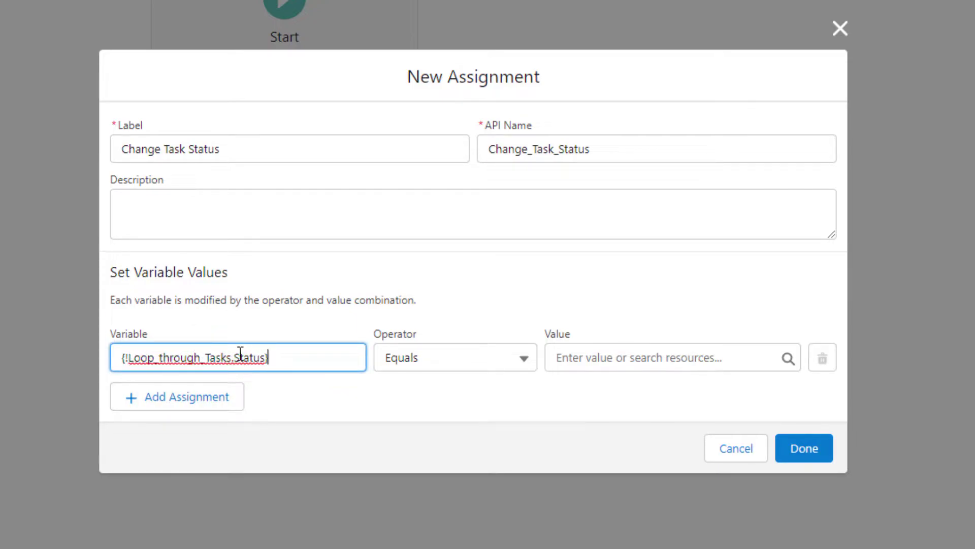
{"action": "left_click", "coordinate": [481, 396]}
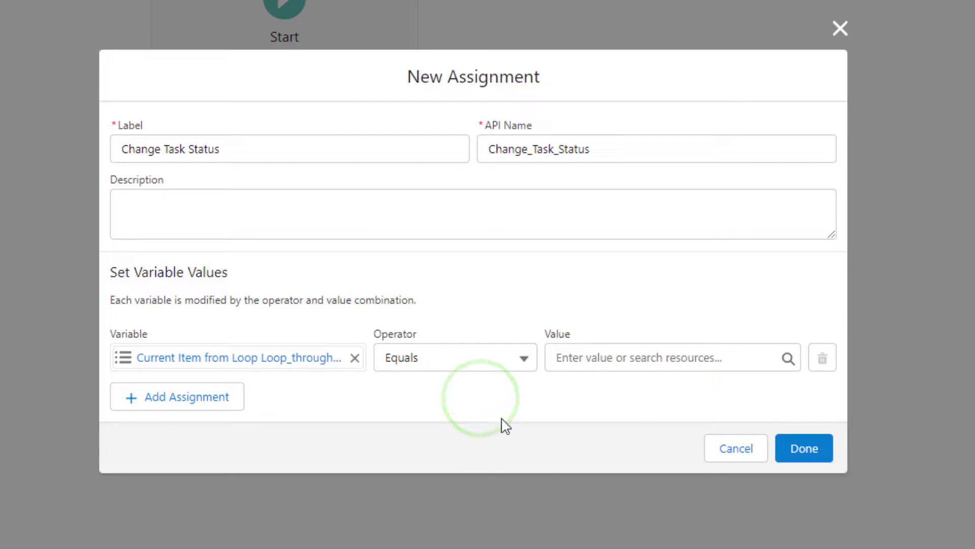
Set the assigned status value to Completed and finish the Change Task Status assignment.
{"action": "left_click", "coordinate": [616, 357]}
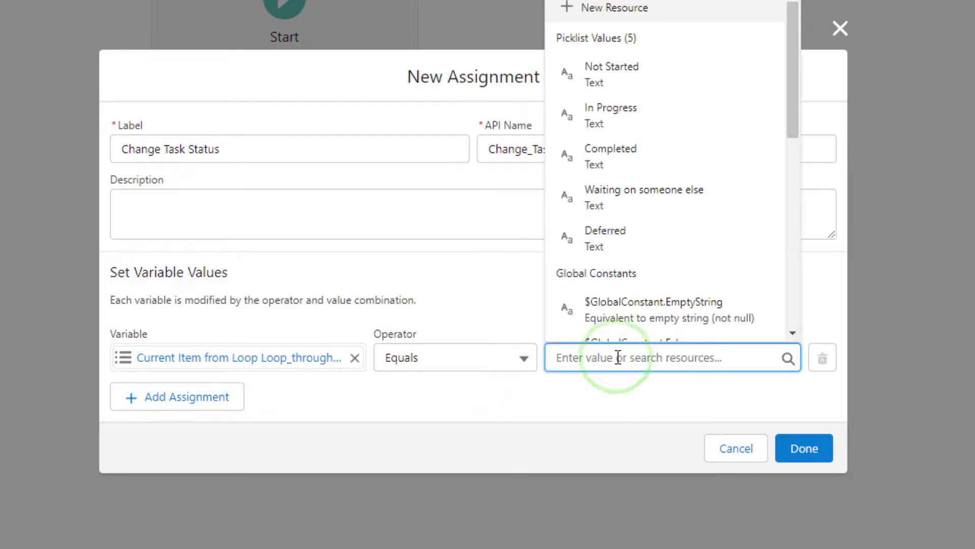
{"action": "left_click", "coordinate": [645, 153]}
{"action": "left_click", "coordinate": [618, 411]}
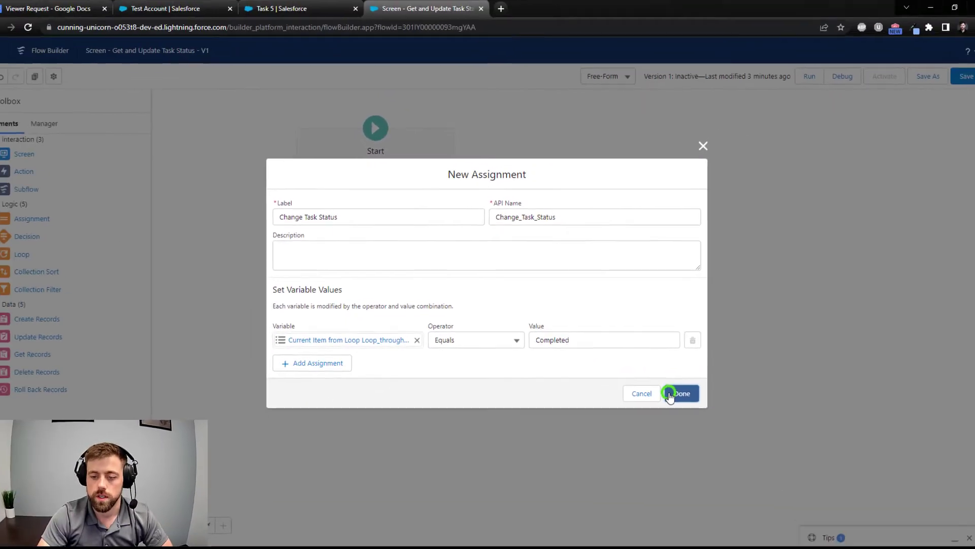
{"action": "left_click", "coordinate": [757, 438]}
Position the Change Task Status assignment diagonally above the Loop element on the canvas.
{"action": "left_click", "coordinate": [518, 228]}
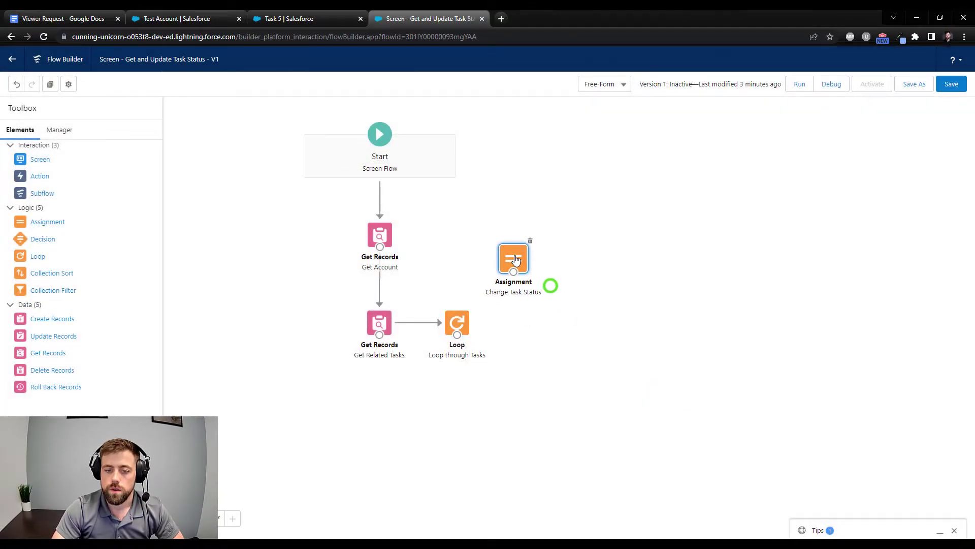
{"action": "left_click_drag", "start_coordinate": [517, 261], "coordinate": [503, 257]}
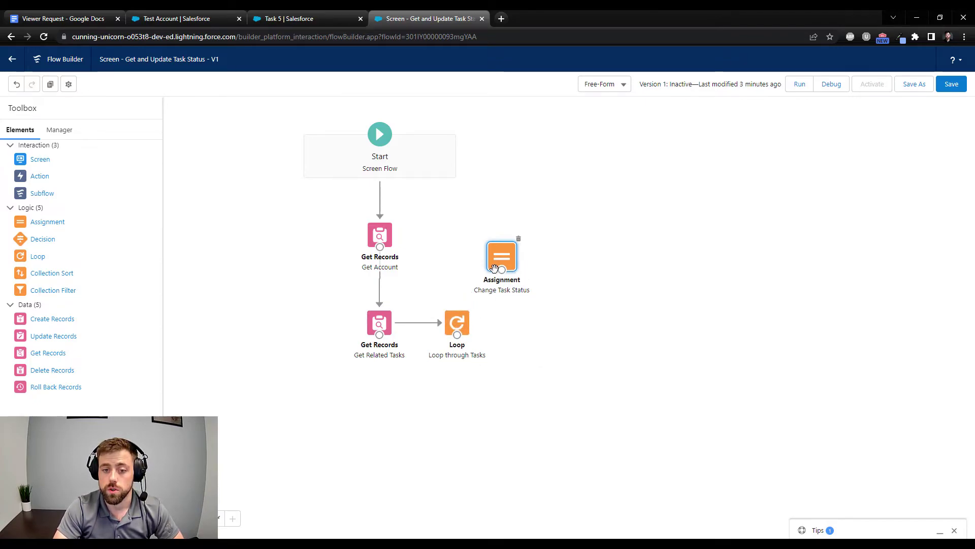
{"action": "left_click_drag", "start_coordinate": [494, 268], "coordinate": [517, 270]}
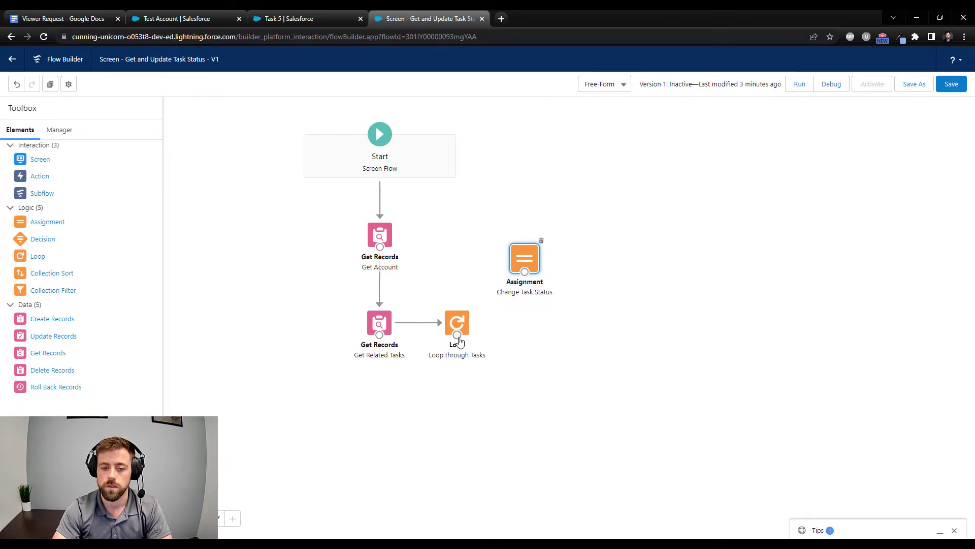
Connect the Loop element to the Change Task Status assignment for each item in the collection.
{"action": "left_click_drag", "start_coordinate": [457, 335], "coordinate": [520, 245]}
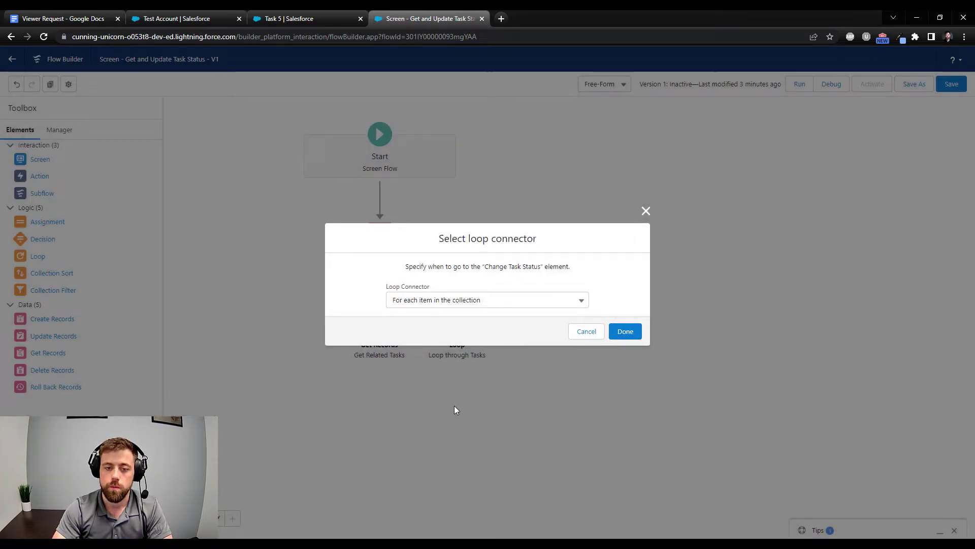
{"action": "left_click", "coordinate": [625, 333]}
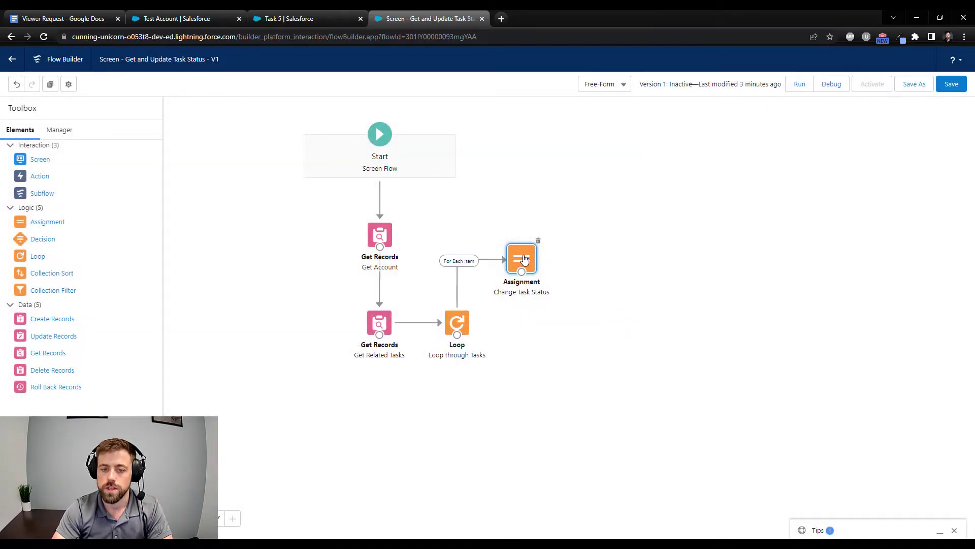
Add an Assignment element labelled "Add to Update Collection" below Change Task Status, with UpdatedTaskCollection as its variable.
{"action": "left_click_drag", "start_coordinate": [44, 222], "coordinate": [523, 322]}
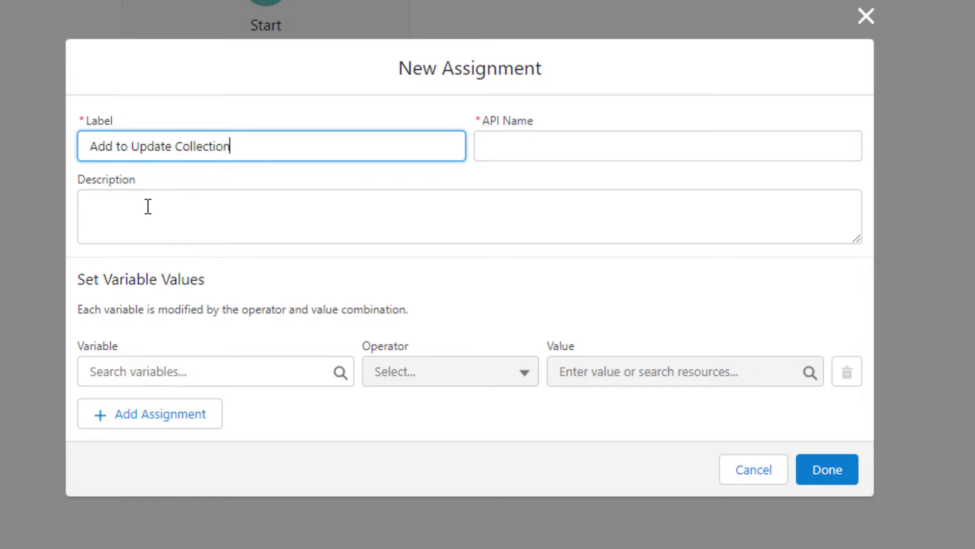
{"action": "key", "text": "Tab"}
{"action": "left_click", "coordinate": [154, 367]}
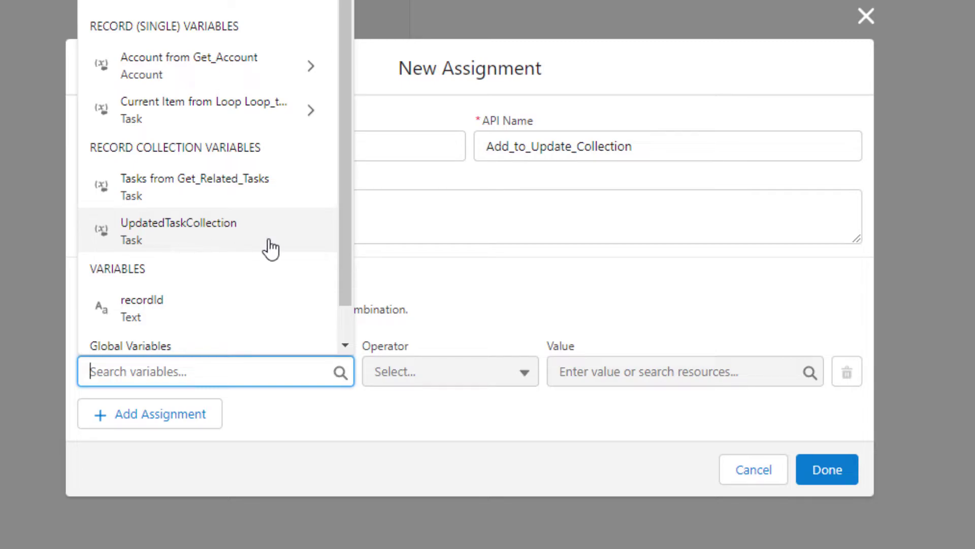
{"action": "left_click", "coordinate": [307, 242]}
{"action": "left_click", "coordinate": [364, 425]}
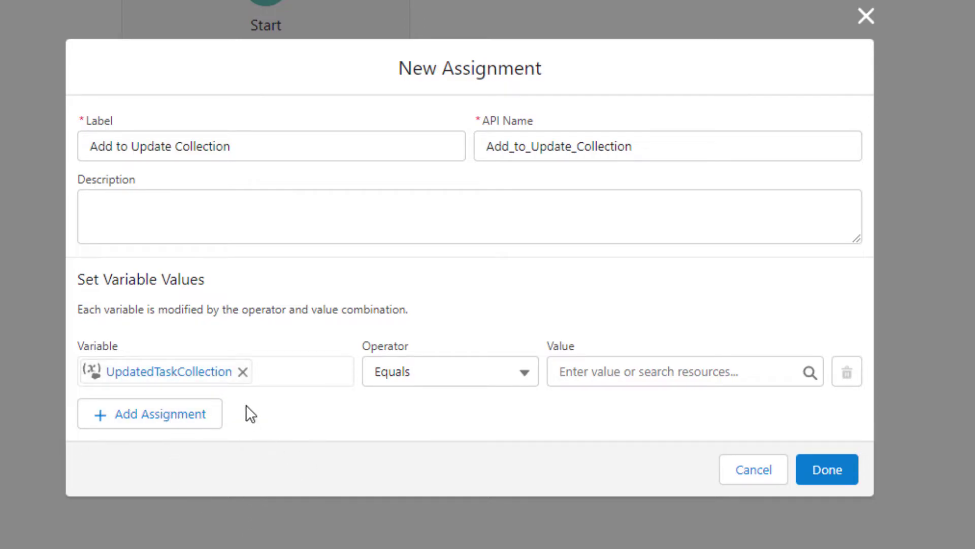
Set the operator to Add and the value to the Loop_through_Tasks current item, and finish the Add to Update Collection assignment.
{"action": "left_click", "coordinate": [406, 370]}
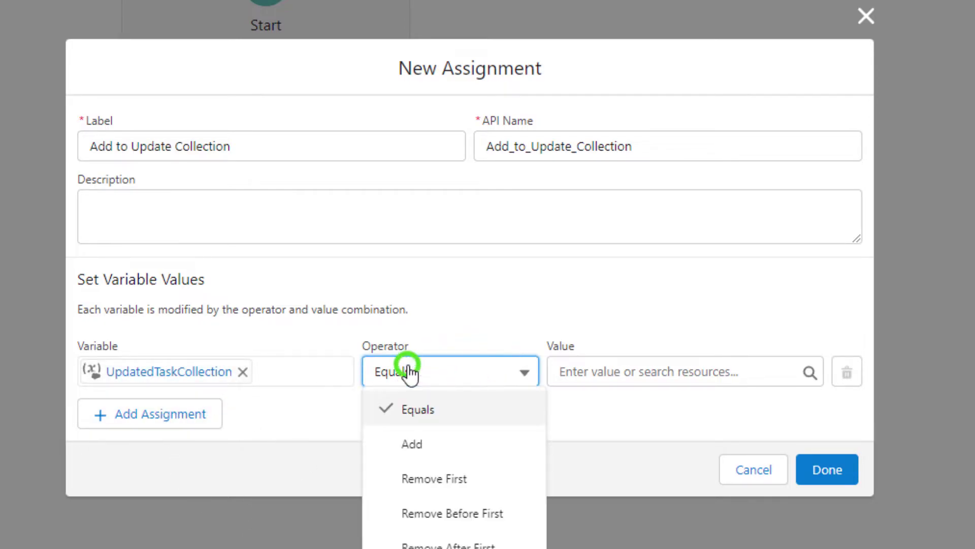
{"action": "left_click", "coordinate": [409, 453]}
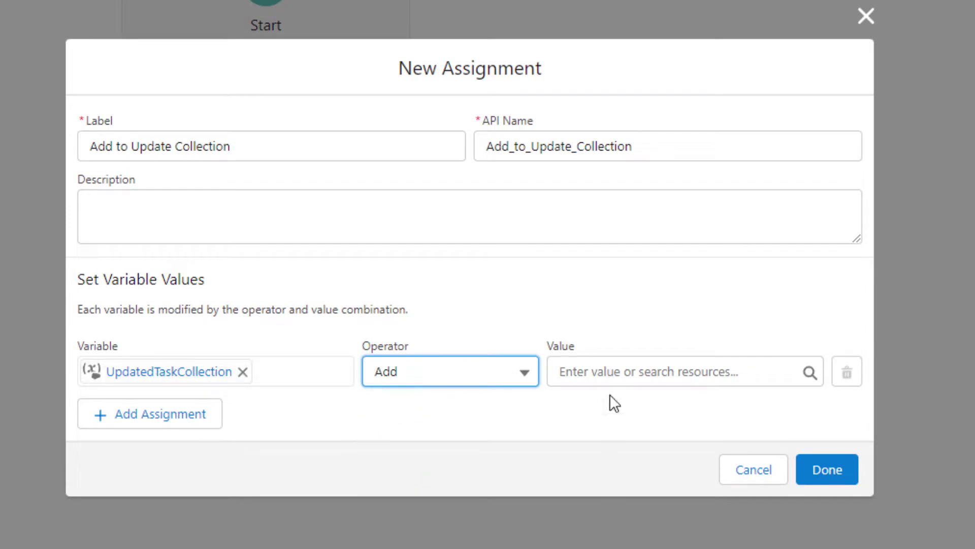
{"action": "left_click", "coordinate": [607, 375]}
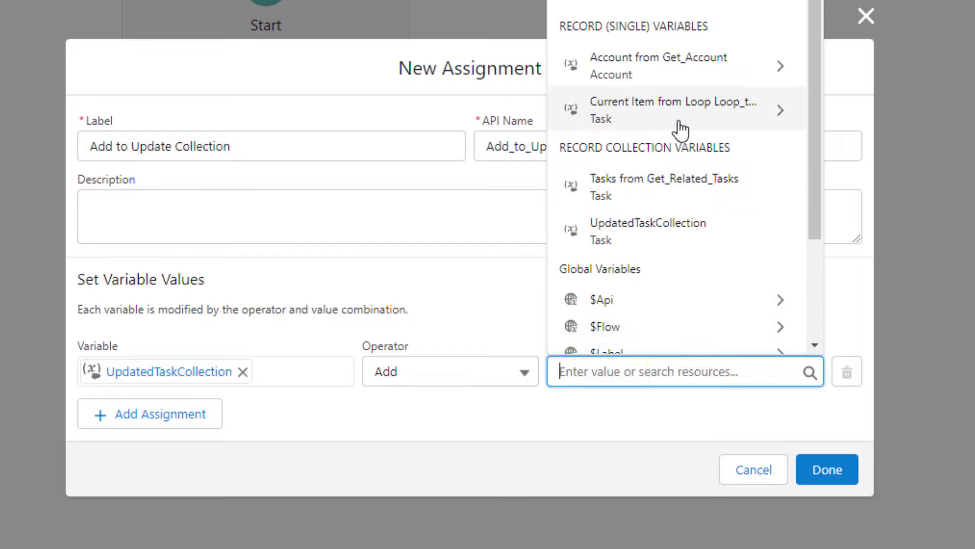
{"action": "left_click", "coordinate": [667, 102]}
{"action": "type", "text": "."}
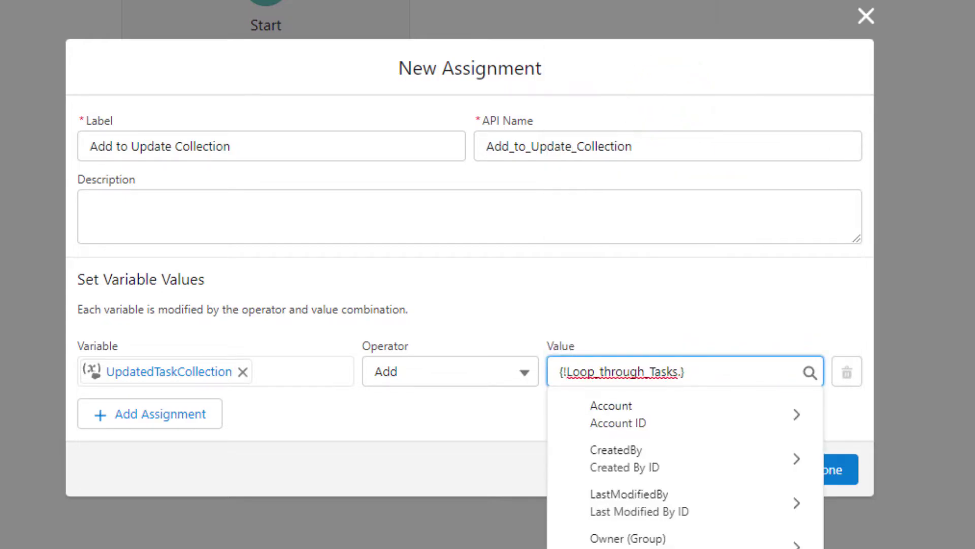
{"action": "left_click", "coordinate": [662, 280]}
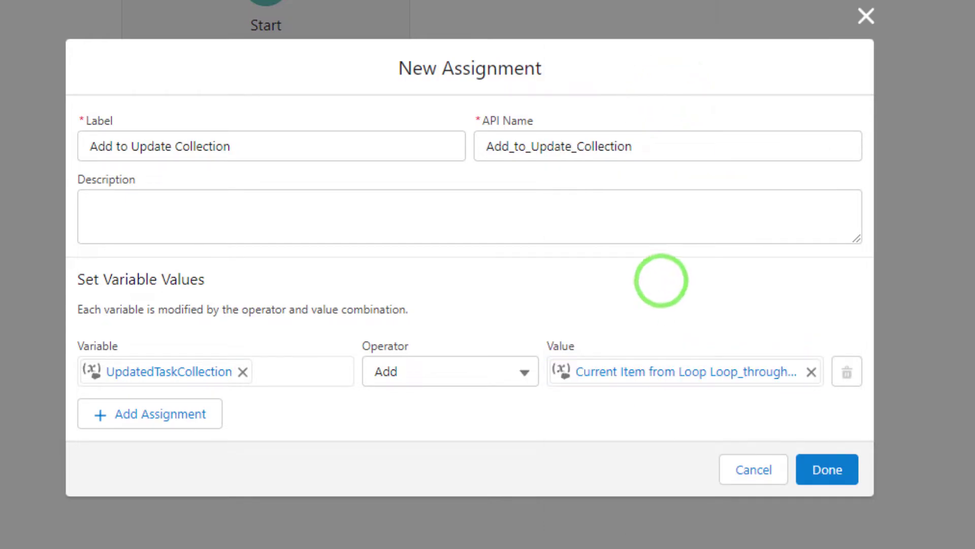
{"action": "left_click", "coordinate": [631, 370]}
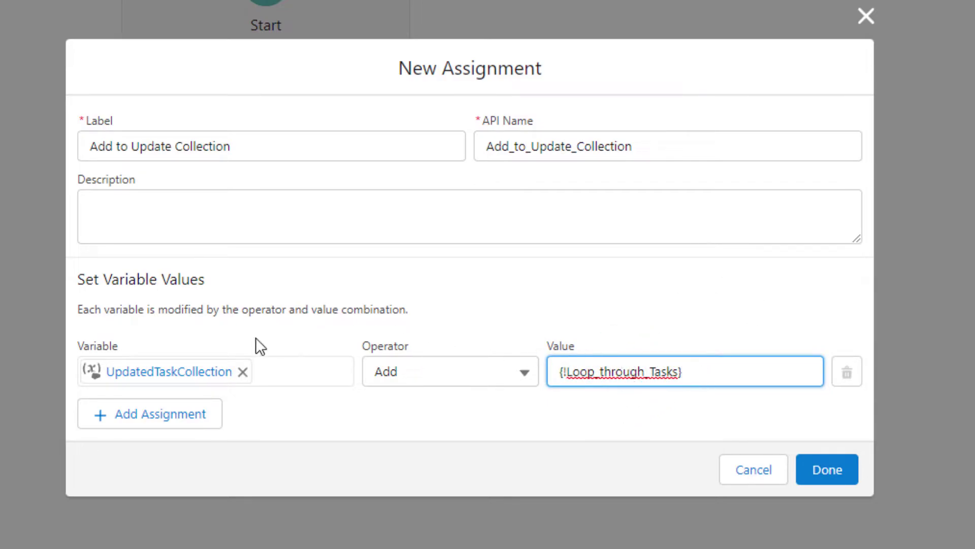
{"action": "left_click", "coordinate": [343, 411]}
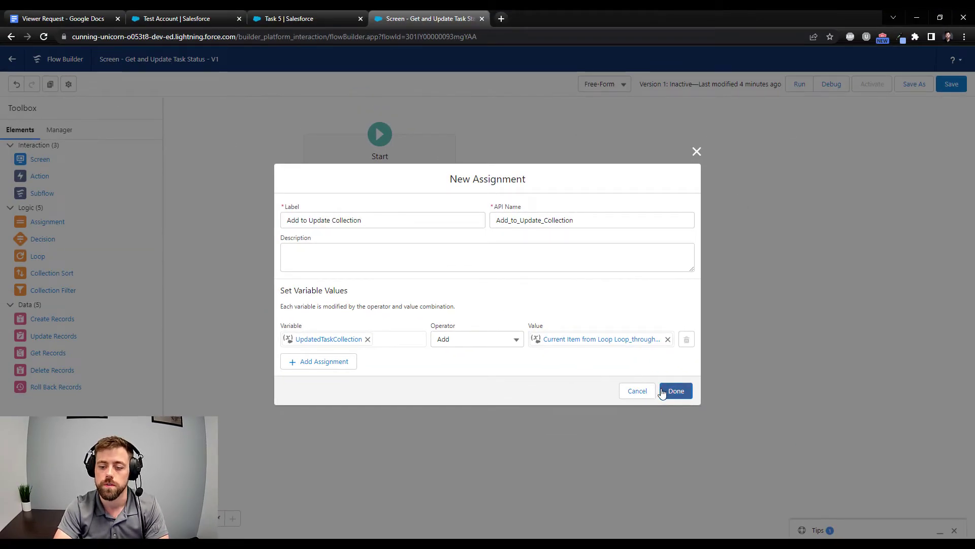
{"action": "left_click", "coordinate": [679, 391]}
Connect Change Task Status to Add to Update Collection and that back to the Loop, and align both assignments on the canvas.
{"action": "left_click_drag", "start_coordinate": [520, 274], "coordinate": [526, 325]}
{"action": "left_click_drag", "start_coordinate": [521, 260], "coordinate": [527, 259]}
{"action": "left_click_drag", "start_coordinate": [525, 325], "coordinate": [522, 321]}
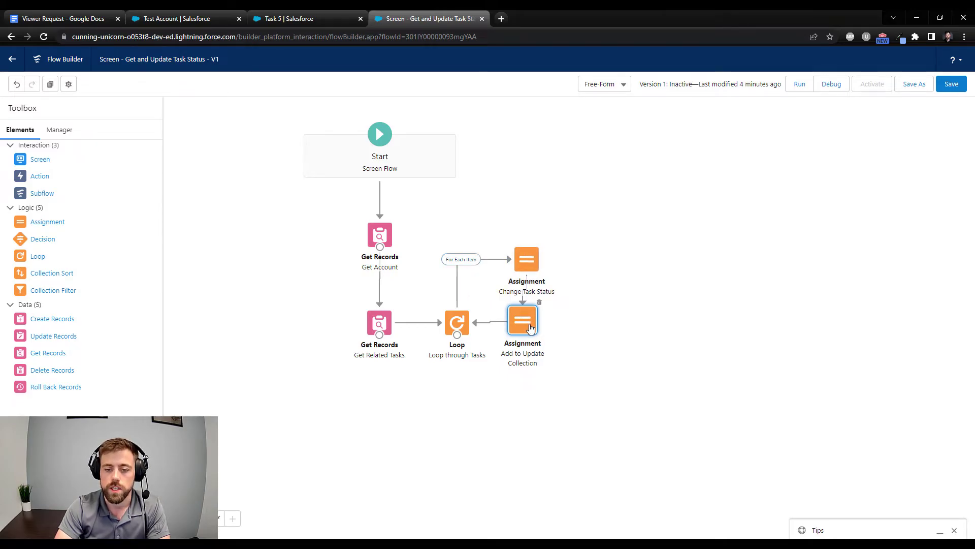
{"action": "left_click_drag", "start_coordinate": [527, 324], "coordinate": [527, 324]}
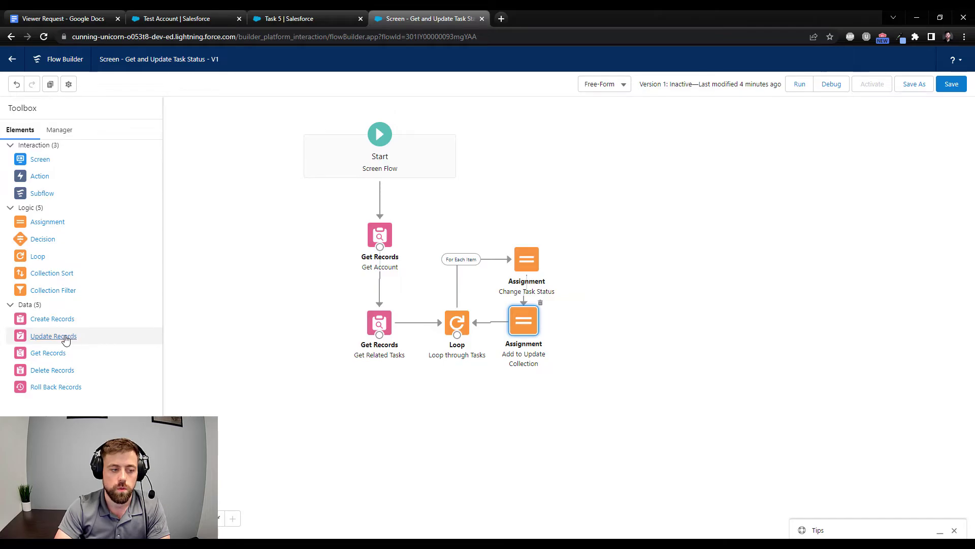
Add an Update Records element labelled "Update Tasks" below the Loop that updates the records in UpdatedTaskCollection.
{"action": "left_click_drag", "start_coordinate": [51, 338], "coordinate": [450, 386]}
{"action": "type", "text": "Update Tasks"}
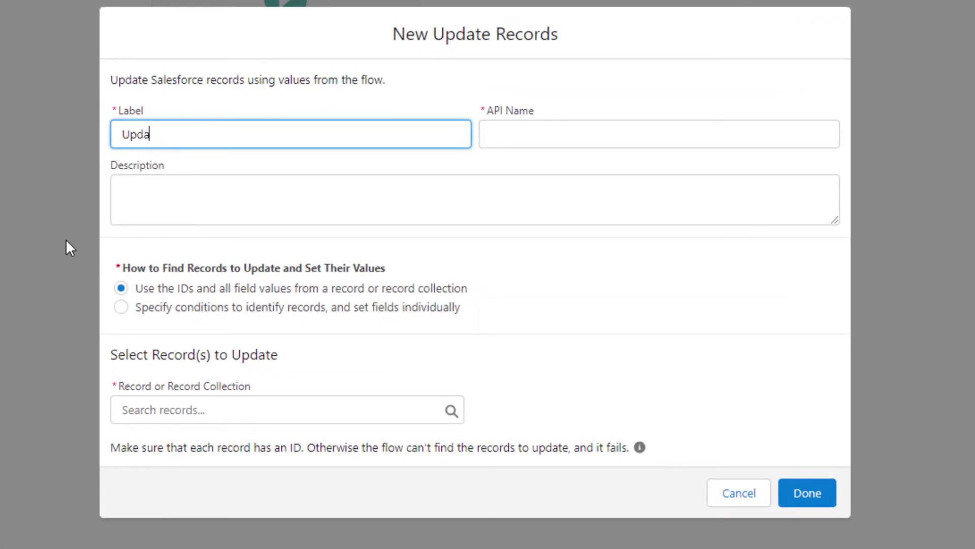
{"action": "key", "text": "Tab"}
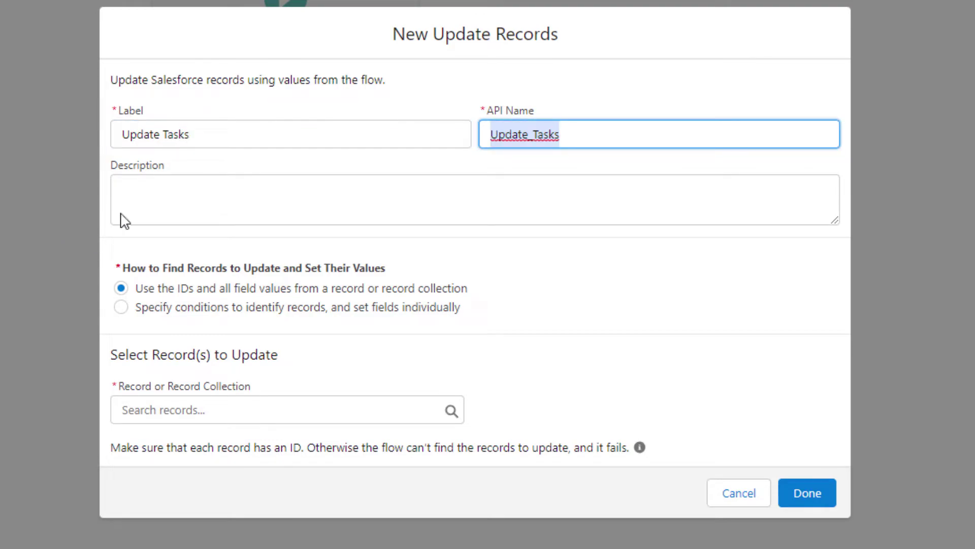
{"action": "left_click", "coordinate": [164, 409]}
{"action": "left_click", "coordinate": [224, 546]}
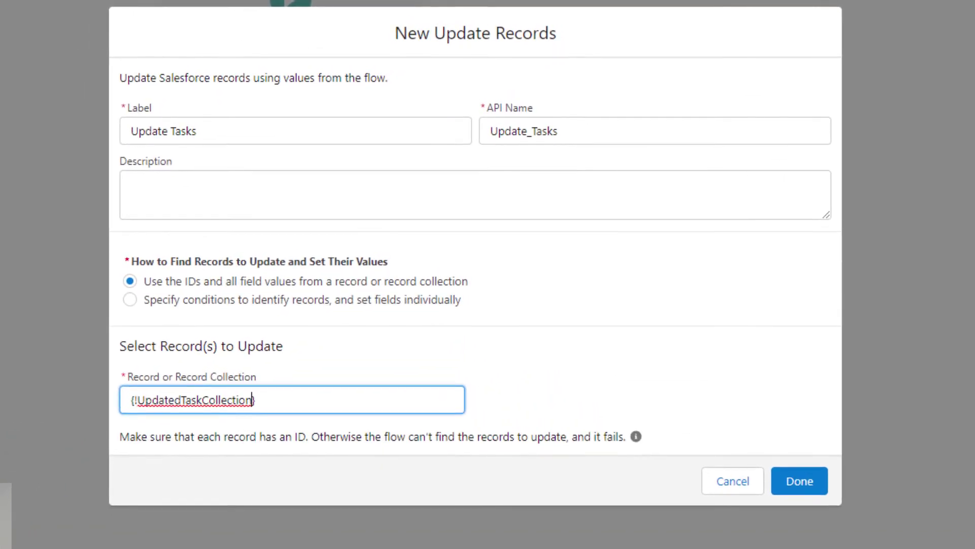
{"action": "left_click", "coordinate": [671, 265]}
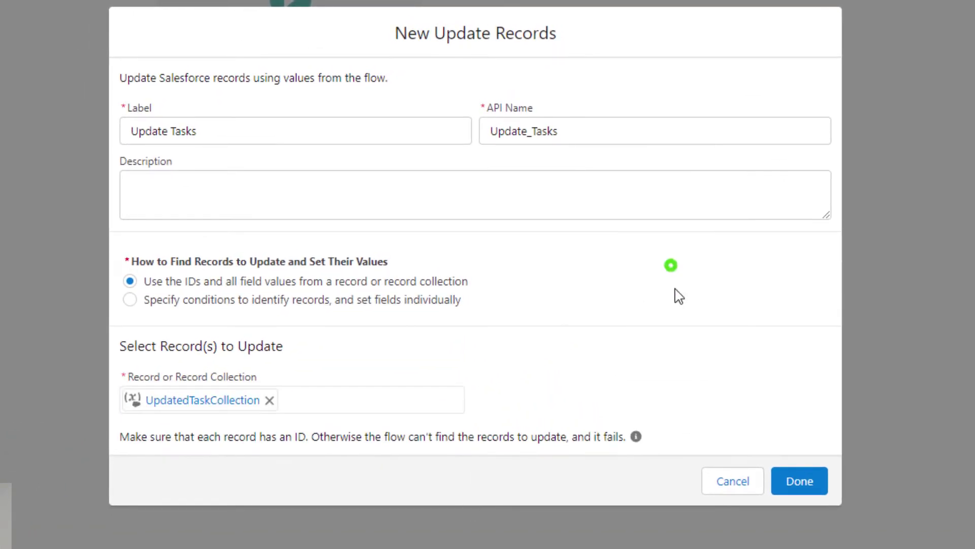
{"action": "left_click", "coordinate": [796, 485]}
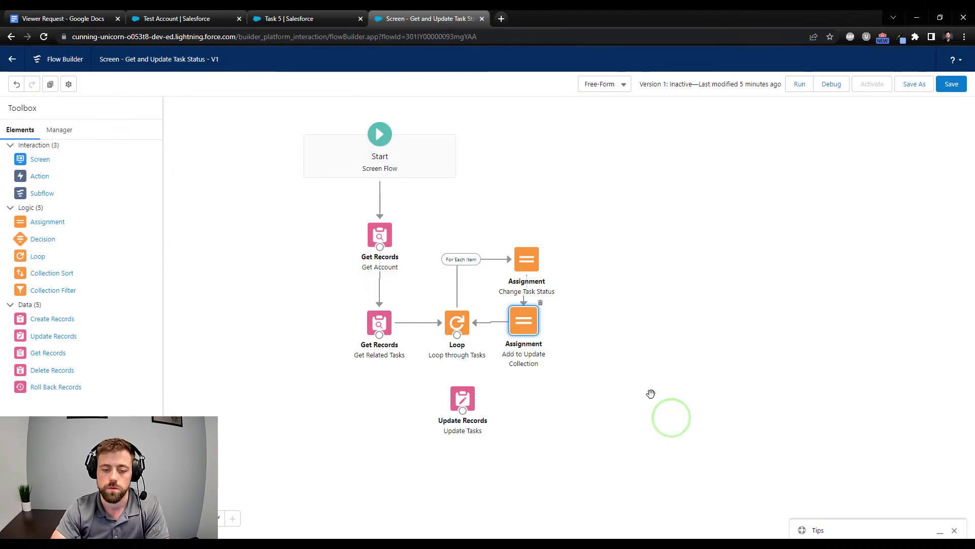
Connect the Loop's After Last Item path to the Update Tasks element and save the flow.
{"action": "left_click_drag", "start_coordinate": [458, 339], "coordinate": [460, 445]}
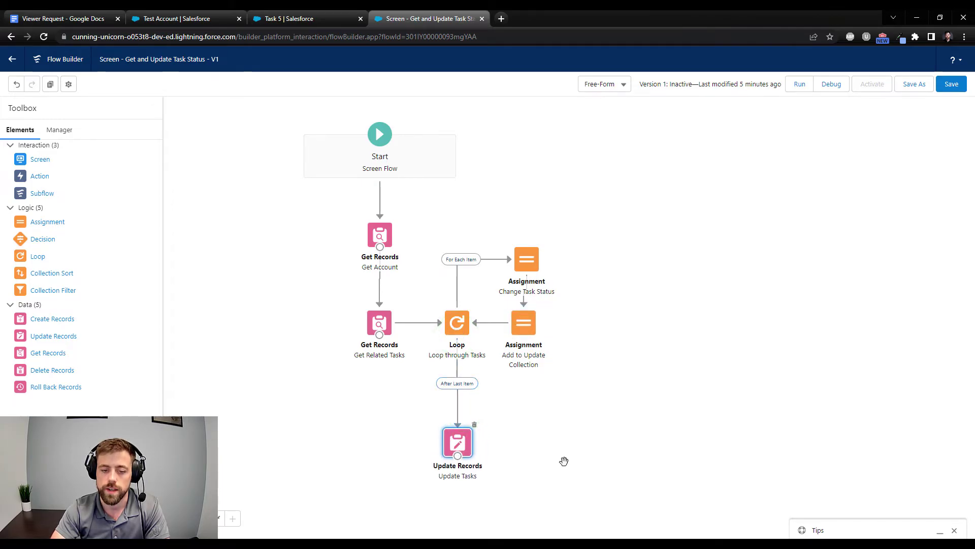
{"action": "left_click", "coordinate": [951, 84]}
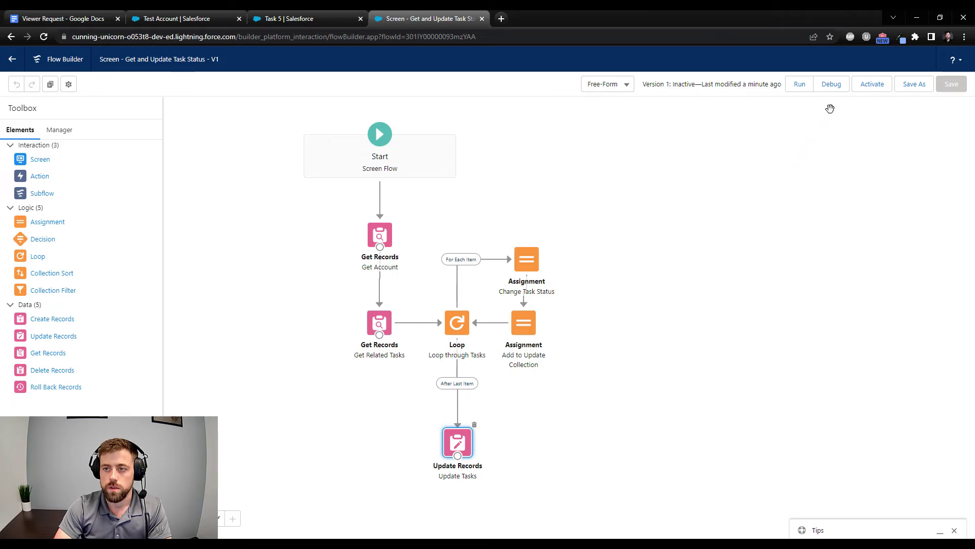
Start debugging the flow and copy the Test Account's record ID from its page address.
{"action": "left_click", "coordinate": [831, 85]}
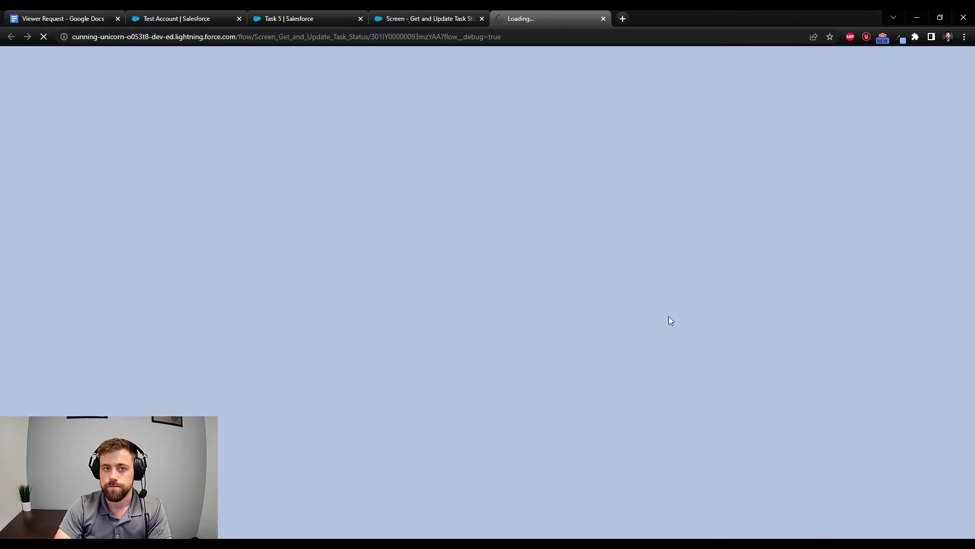
{"action": "left_click", "coordinate": [189, 18]}
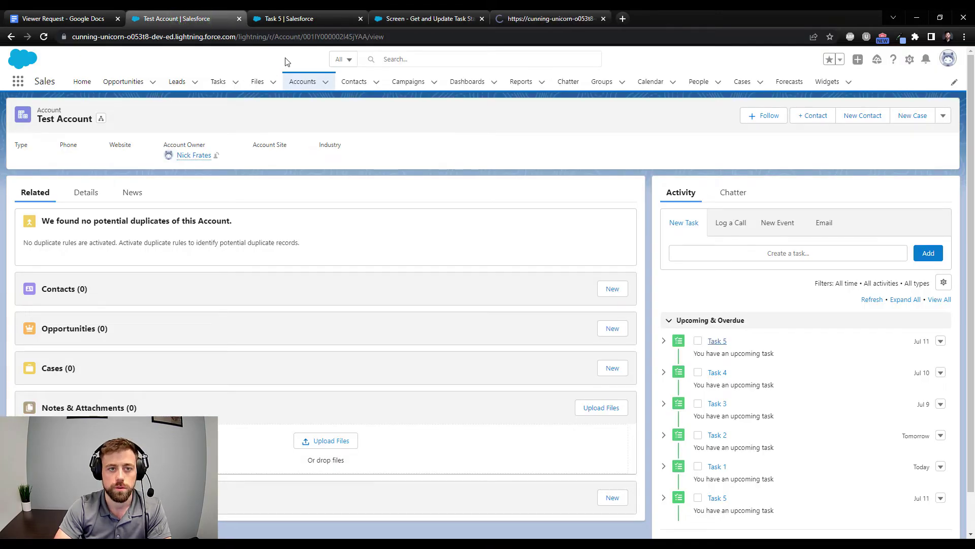
{"action": "double_click", "coordinate": [323, 36]}
{"action": "key", "text": "ctrl+c"}
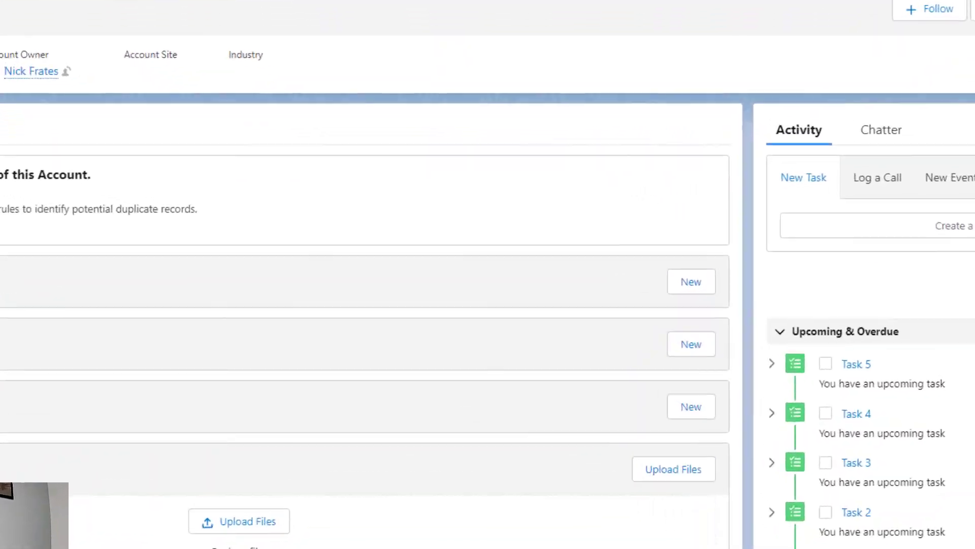
Enter the copied account ID as the recordId input variable and run the debug with the default options.
{"action": "left_click", "coordinate": [551, 18]}
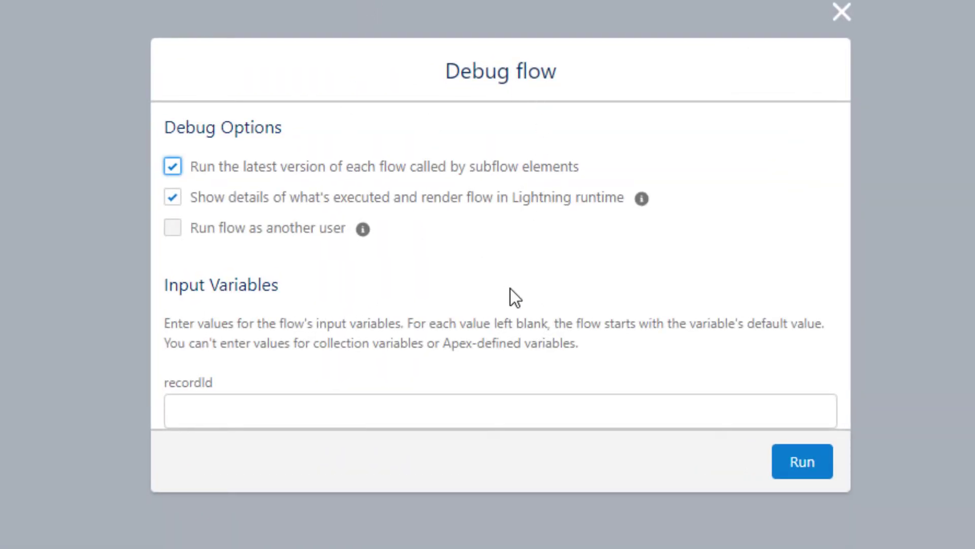
{"action": "left_click", "coordinate": [216, 410]}
{"action": "key", "text": "ctrl+v"}
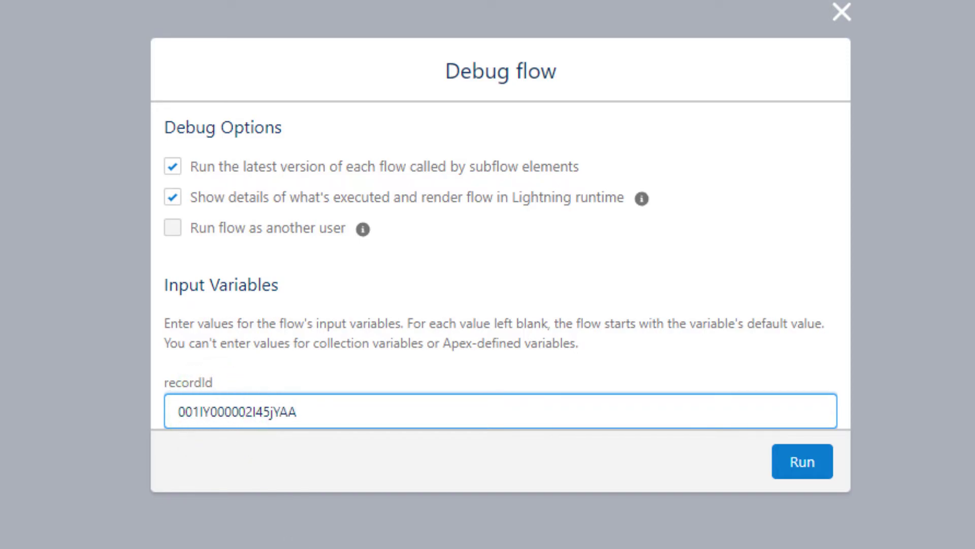
{"action": "left_click", "coordinate": [797, 462]}
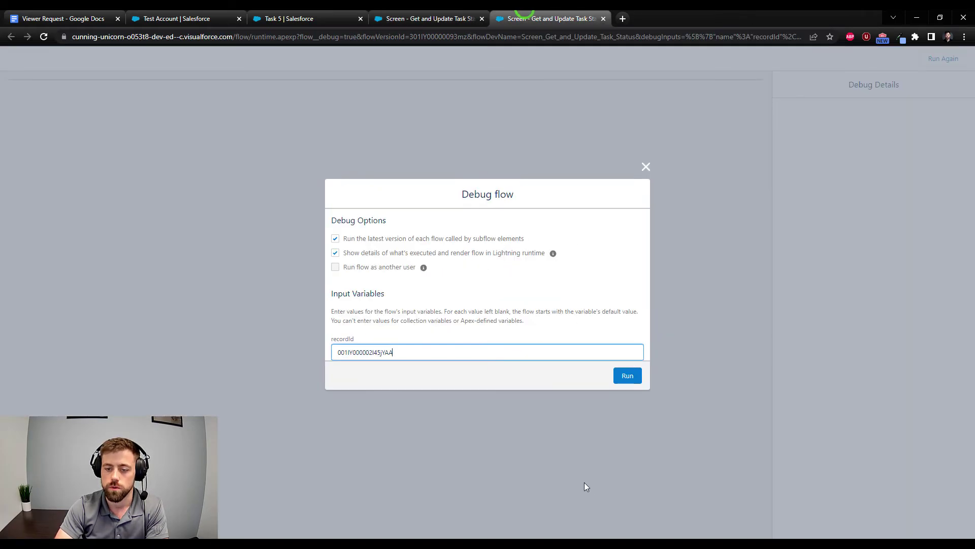
{"action": "left_click", "coordinate": [626, 376]}
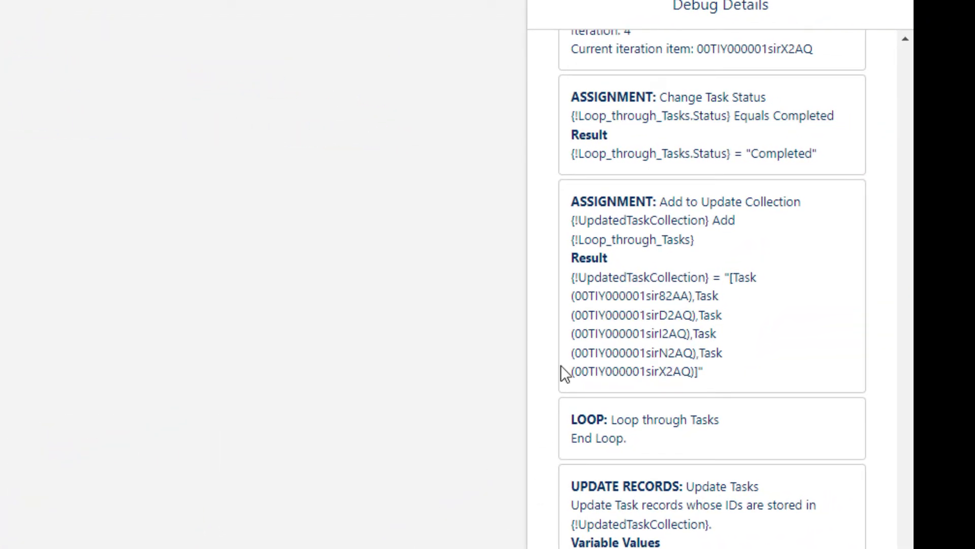
Review the debug details from the interview start through Get Account, Get Related Tasks, every loop iteration and the Update Tasks element.
{"action": "scroll", "coordinate": [753, 390], "scroll_direction": "up", "scroll_amount": 10}
{"action": "left_click_drag", "start_coordinate": [908, 474], "coordinate": [897, 98]}
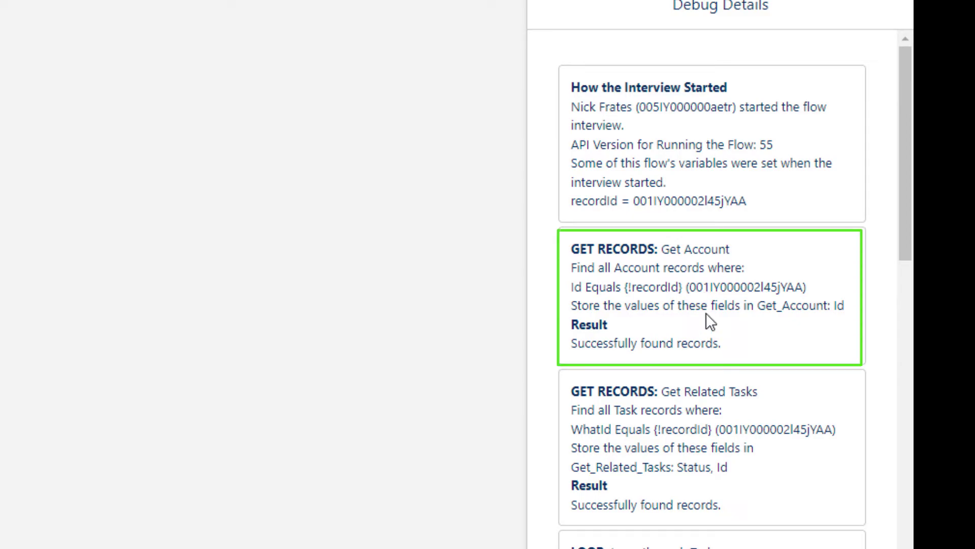
{"action": "scroll", "coordinate": [799, 301], "scroll_direction": "down", "scroll_amount": 2}
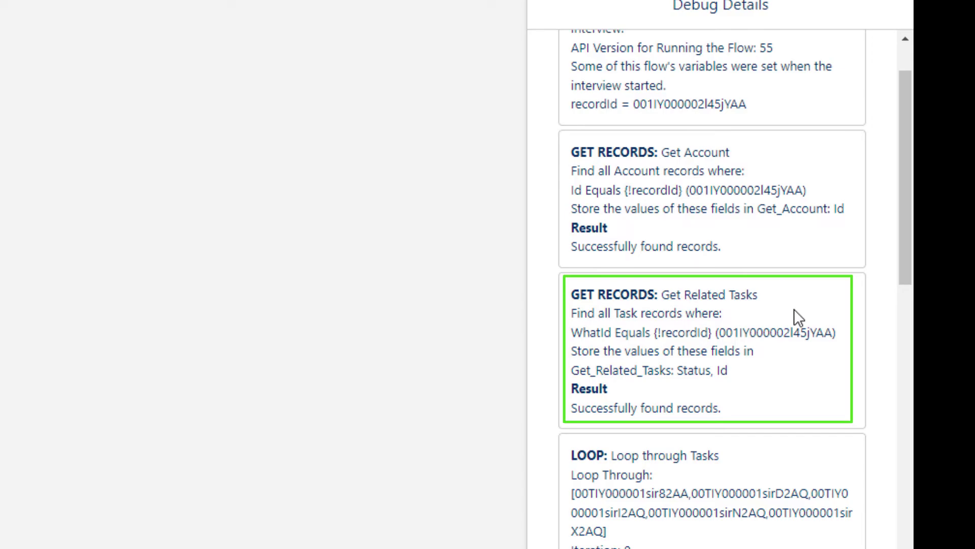
{"action": "scroll", "coordinate": [791, 424], "scroll_direction": "down", "scroll_amount": 2}
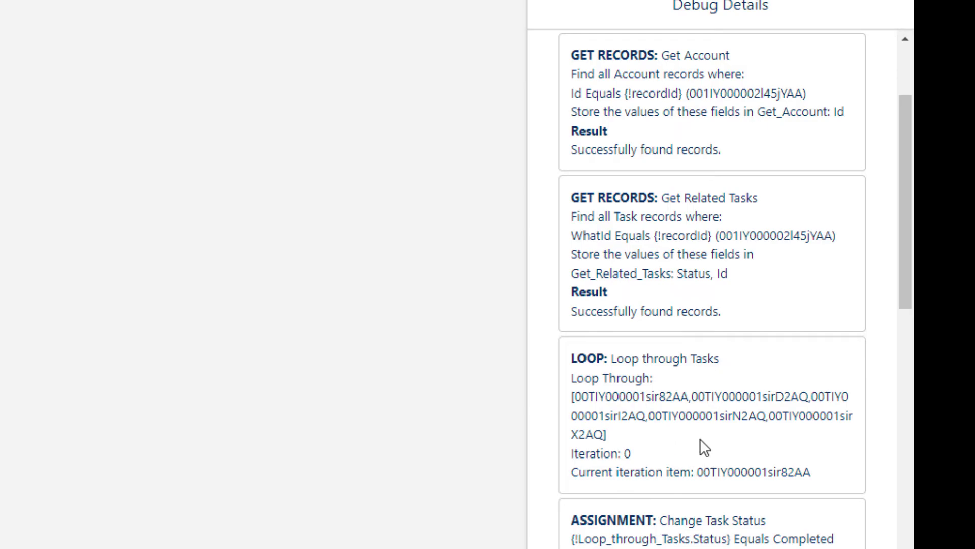
{"action": "scroll", "coordinate": [700, 440], "scroll_direction": "down", "scroll_amount": 2}
{"action": "scroll", "coordinate": [701, 333], "scroll_direction": "down", "scroll_amount": 2}
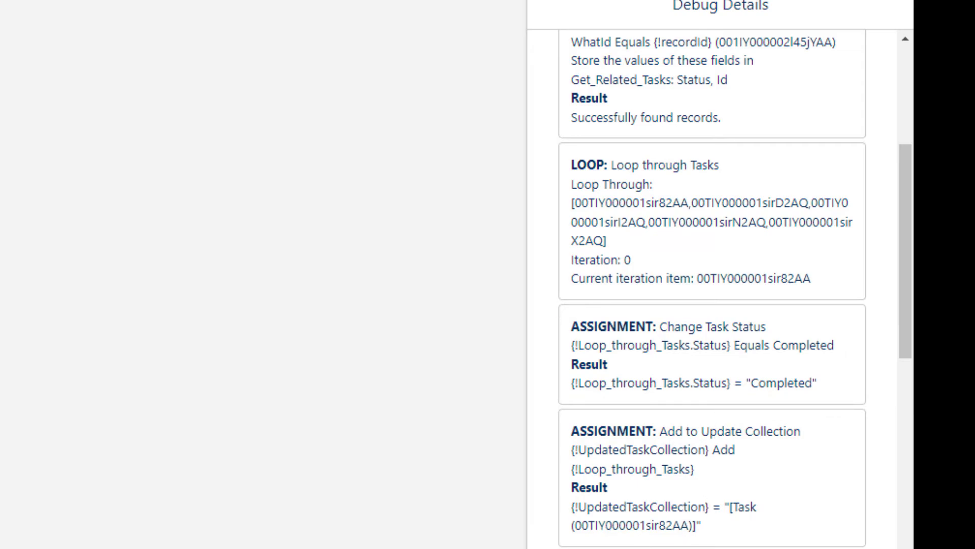
{"action": "scroll", "coordinate": [711, 284], "scroll_direction": "down", "scroll_amount": 4}
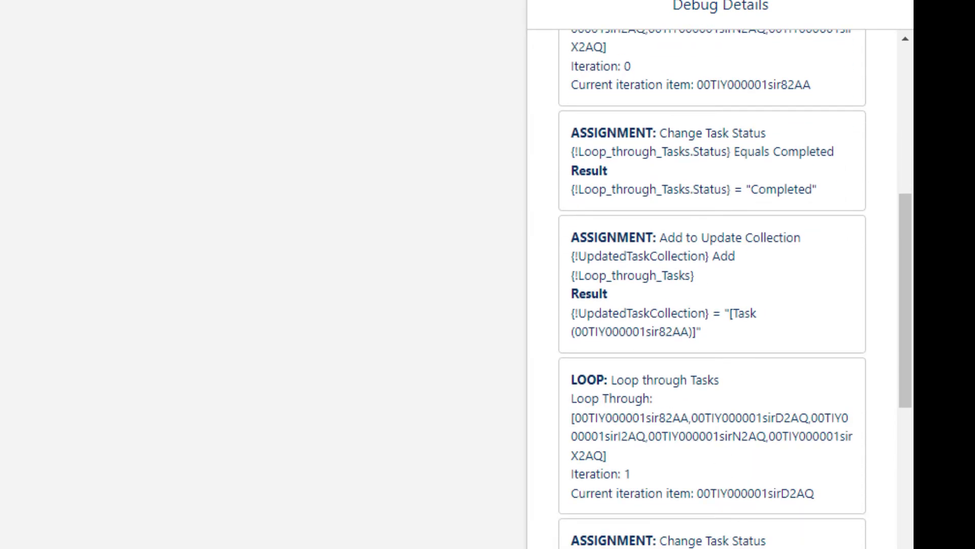
{"action": "scroll", "coordinate": [773, 527], "scroll_direction": "down", "scroll_amount": 10}
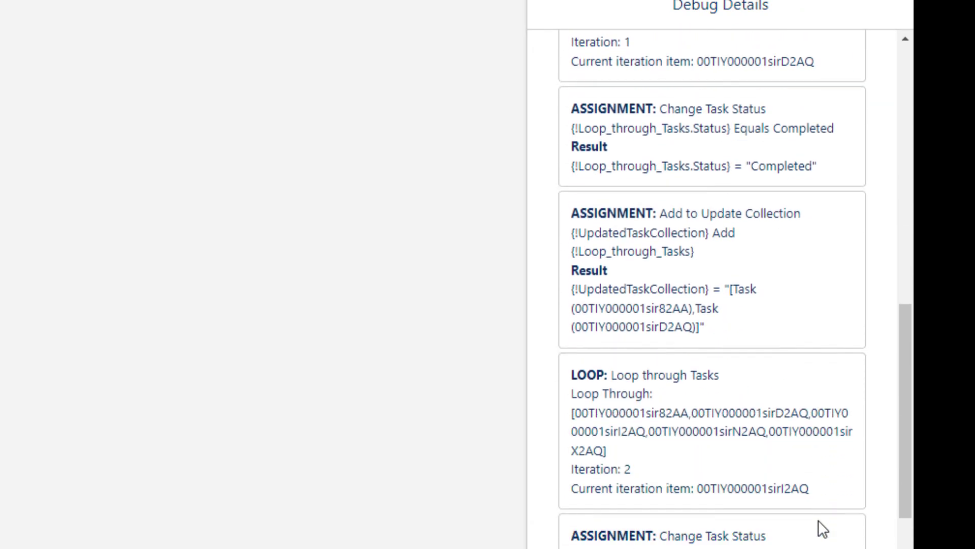
{"action": "scroll", "coordinate": [832, 538], "scroll_direction": "down", "scroll_amount": 12}
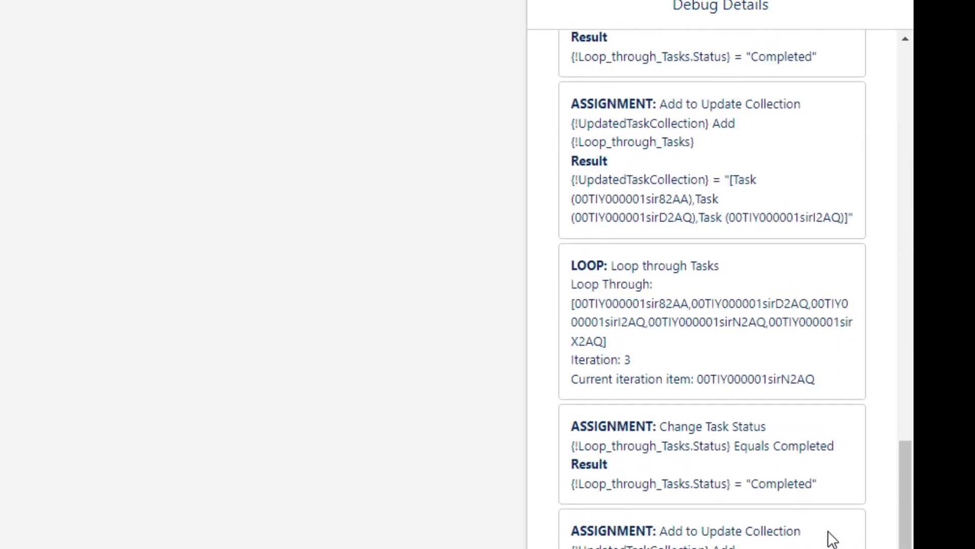
{"action": "scroll", "coordinate": [831, 506], "scroll_direction": "down", "scroll_amount": 6}
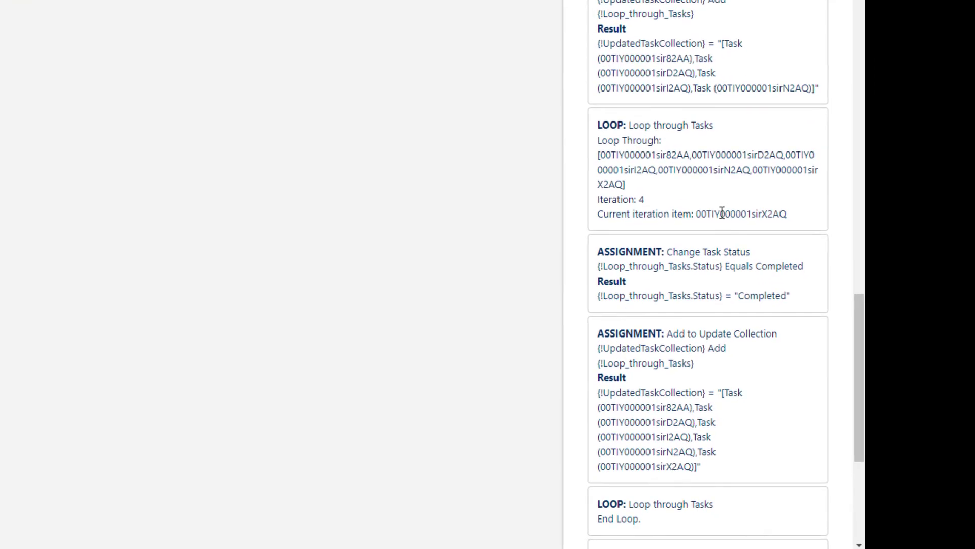
{"action": "scroll", "coordinate": [772, 201], "scroll_direction": "down", "scroll_amount": 3}
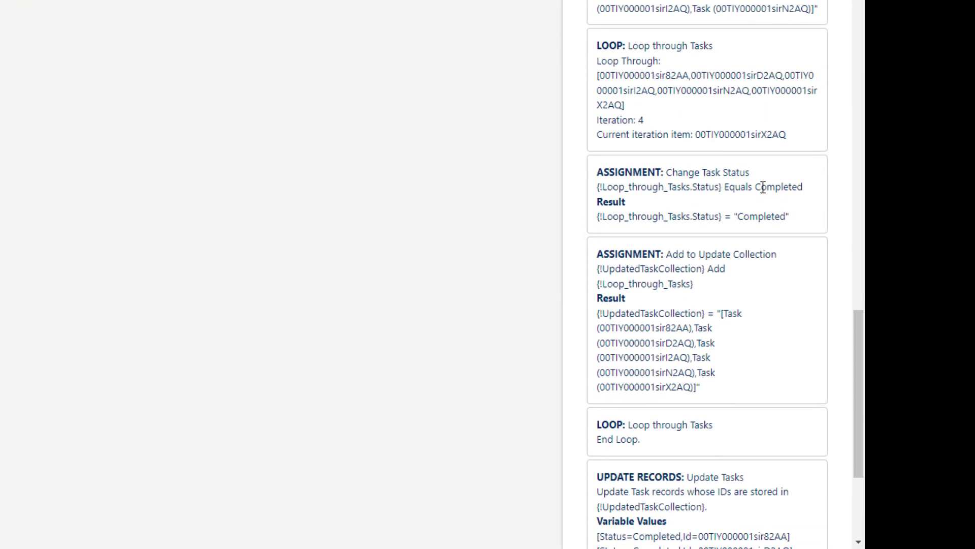
{"action": "scroll", "coordinate": [739, 213], "scroll_direction": "down", "scroll_amount": 2}
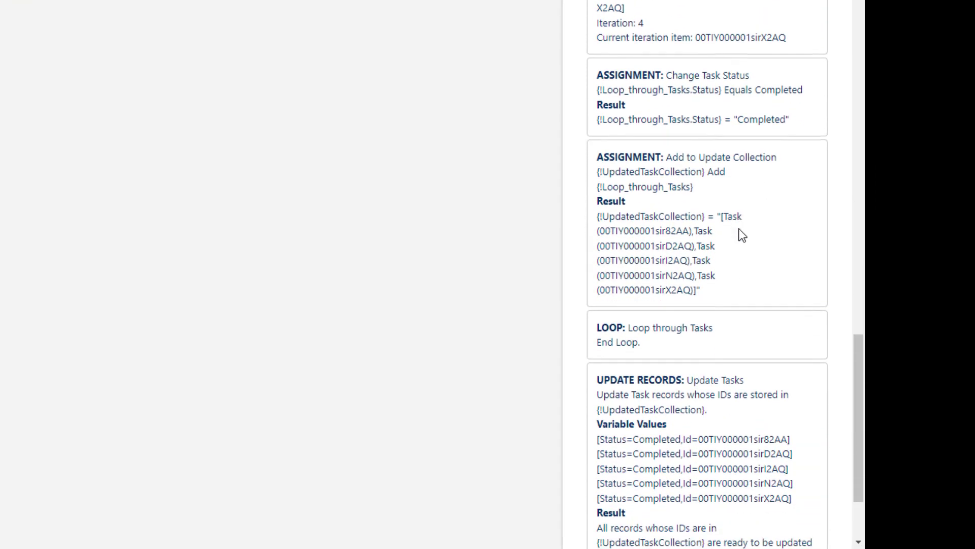
{"action": "scroll", "coordinate": [752, 349], "scroll_direction": "down", "scroll_amount": 2}
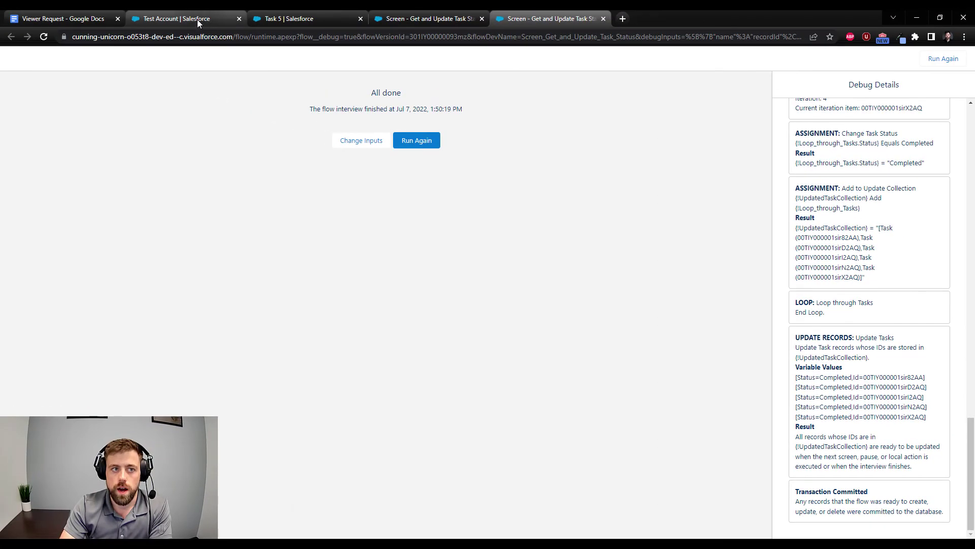
Reload the Test Account page and expand Task 1 in its activity timeline.
{"action": "left_click", "coordinate": [197, 18]}
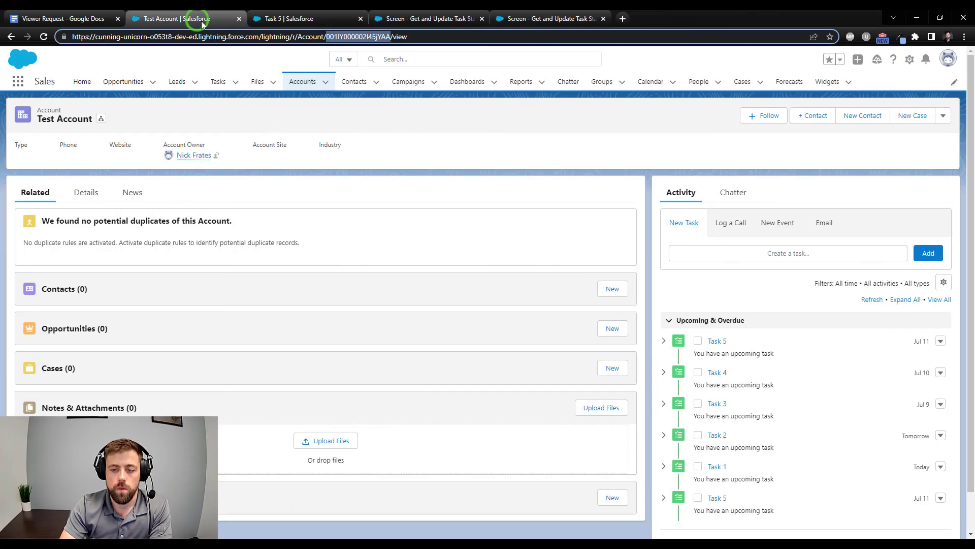
{"action": "left_click", "coordinate": [45, 36]}
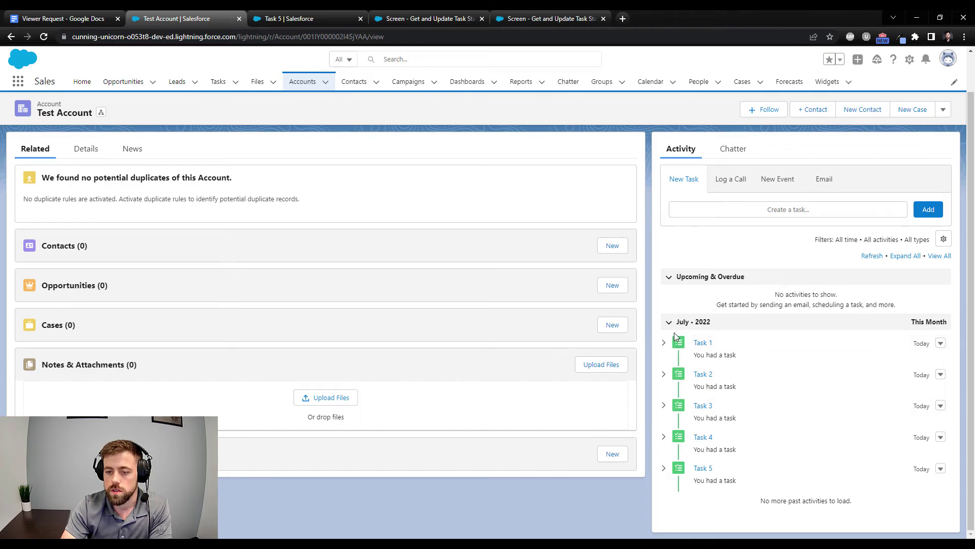
{"action": "left_click", "coordinate": [663, 343]}
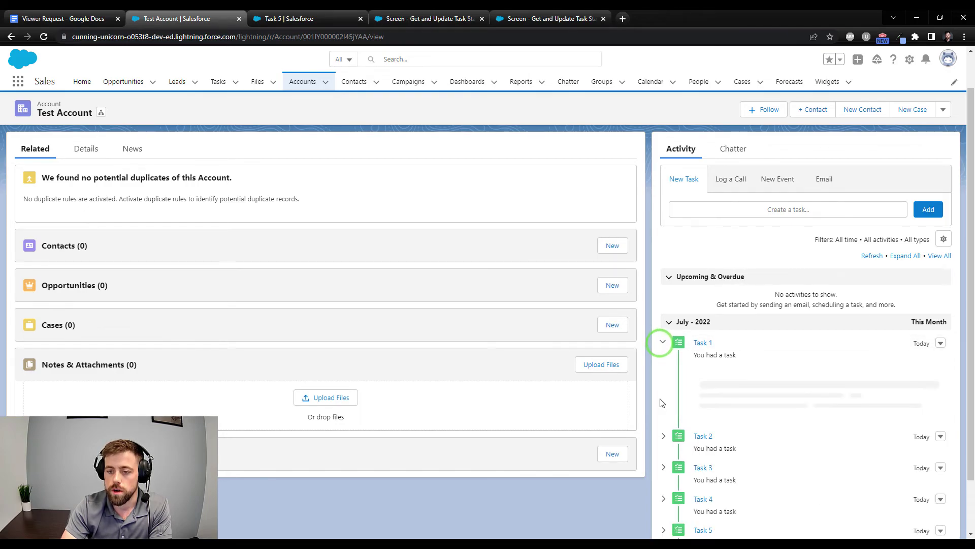
Open Task 1 through Task 5 from the account's activity timeline, each in a separate browser tab.
{"action": "left_click", "coordinate": [703, 342], "text": "ctrl"}
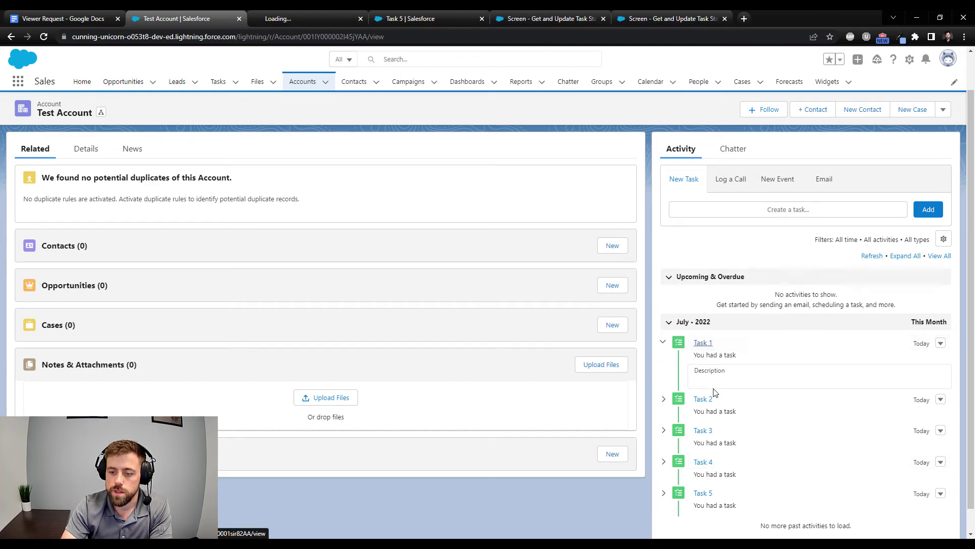
{"action": "left_click", "coordinate": [703, 400], "text": "ctrl"}
{"action": "left_click", "coordinate": [702, 430], "text": "ctrl"}
{"action": "left_click", "coordinate": [702, 462], "text": "ctrl"}
{"action": "left_click", "coordinate": [703, 493], "text": "ctrl"}
Check the Status field on each of the five opened task records, from Task 1 to Task 5.
{"action": "key", "text": "ctrl+Tab"}
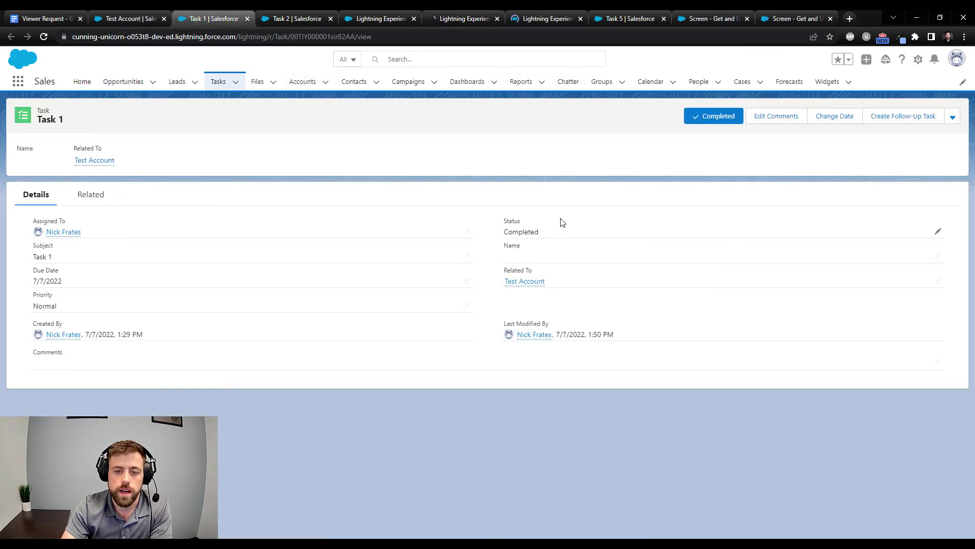
{"action": "double_click", "coordinate": [561, 230]}
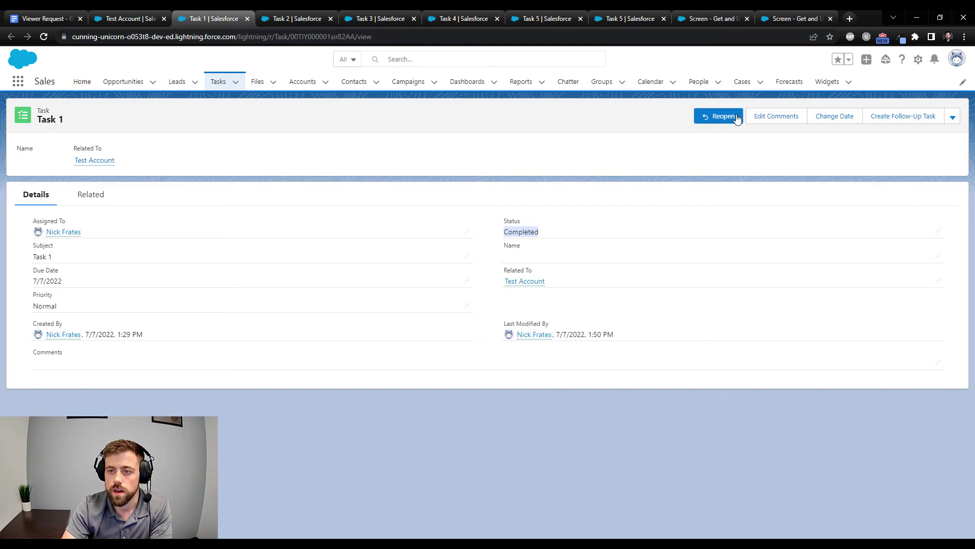
{"action": "left_click", "coordinate": [278, 23]}
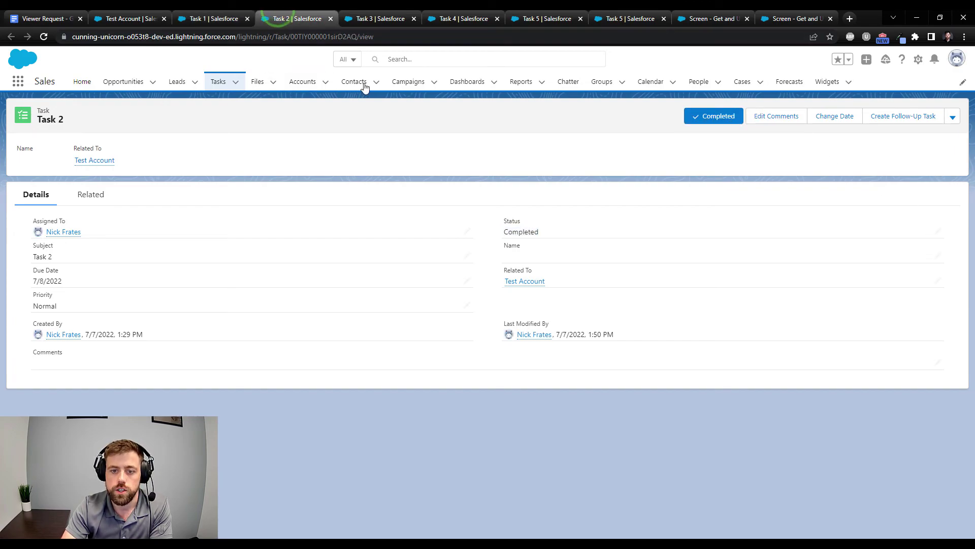
{"action": "left_click", "coordinate": [379, 16]}
{"action": "left_click", "coordinate": [478, 20]}
{"action": "left_click", "coordinate": [544, 21]}
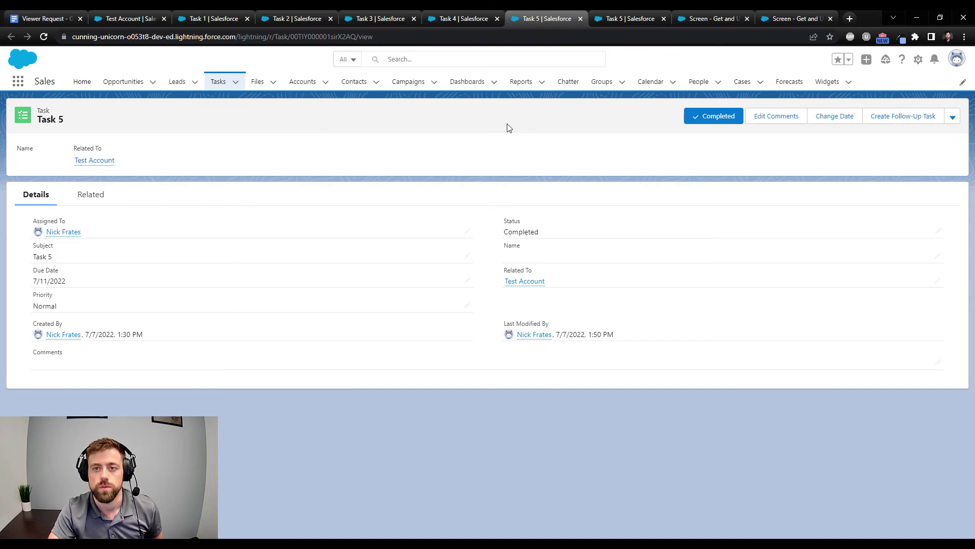
Switch to the Viewer Request document in Google Docs and review the Steps list, highlighting "Determine logic to update status".
{"action": "left_click", "coordinate": [16, 20]}
{"action": "left_click", "coordinate": [417, 342]}
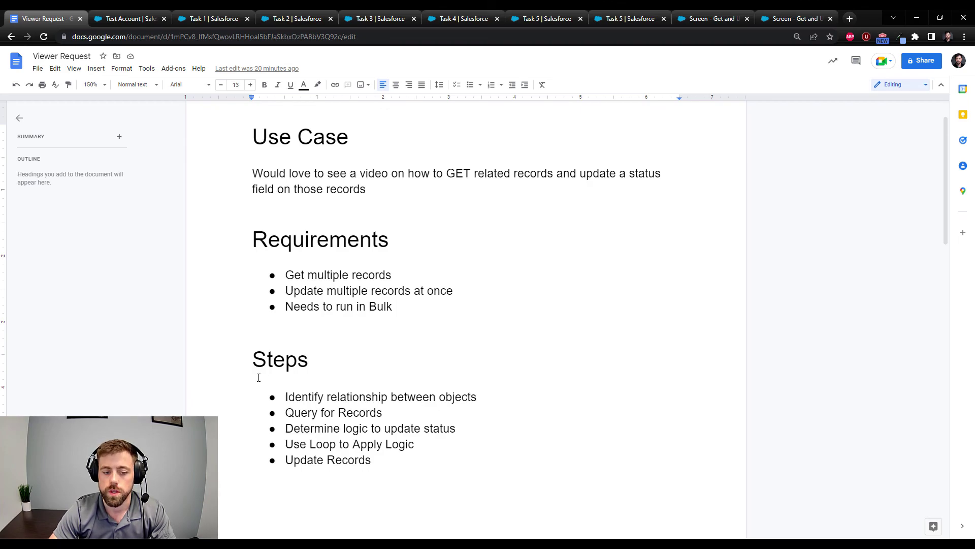
{"action": "left_click_drag", "start_coordinate": [398, 408], "coordinate": [458, 433]}
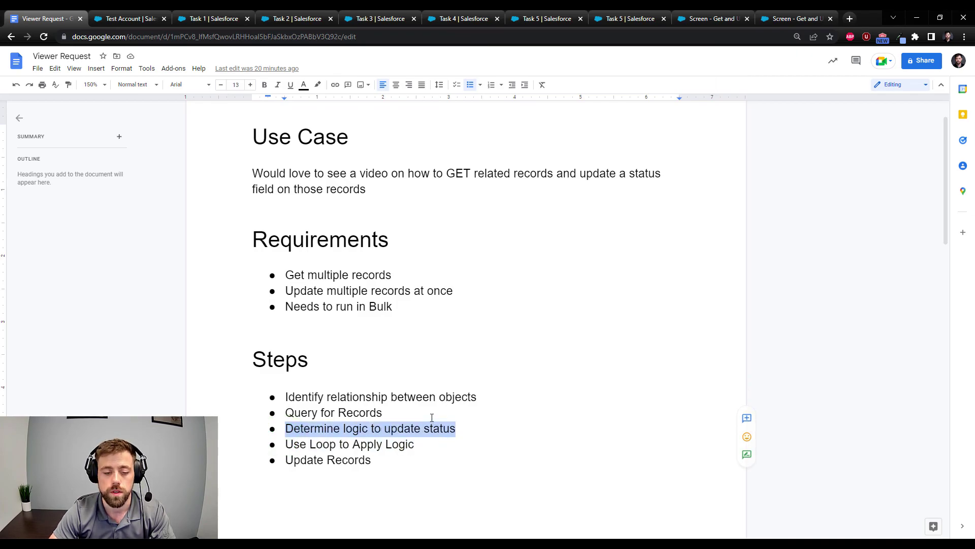
{"action": "left_click", "coordinate": [421, 428]}
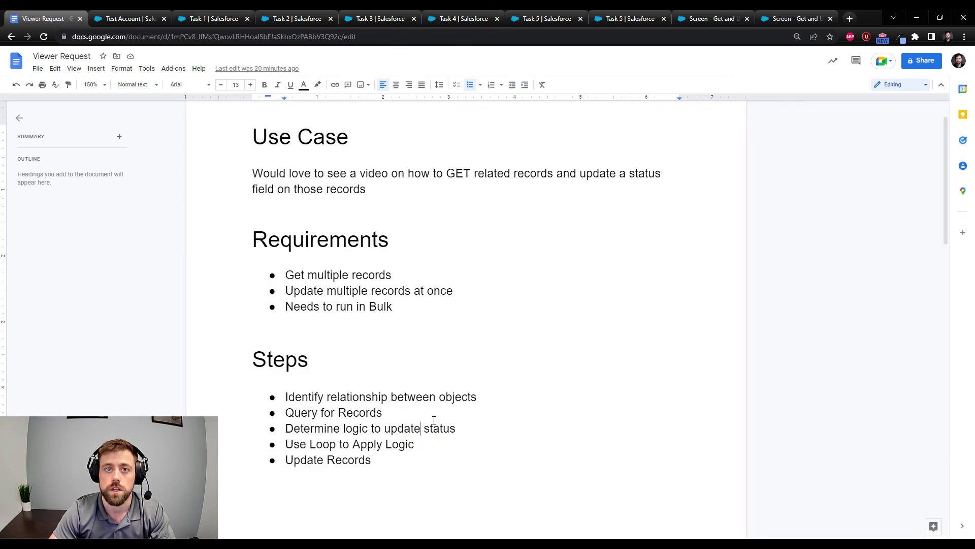